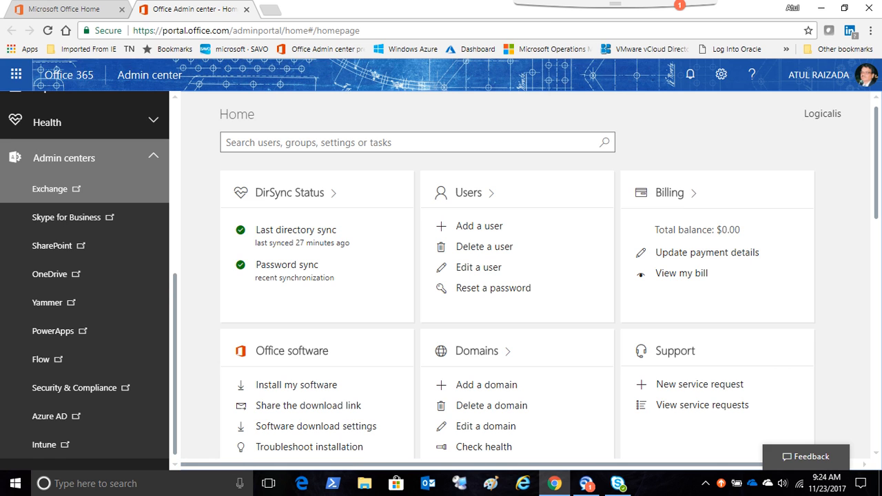
- Open the Exchange admin center and go to the safe links policies under advanced threats
left_click(50, 189)
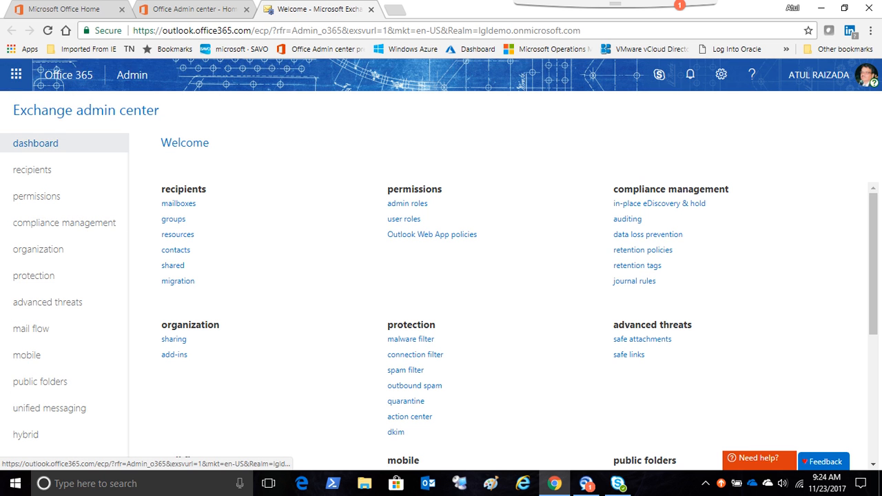
left_click(48, 302)
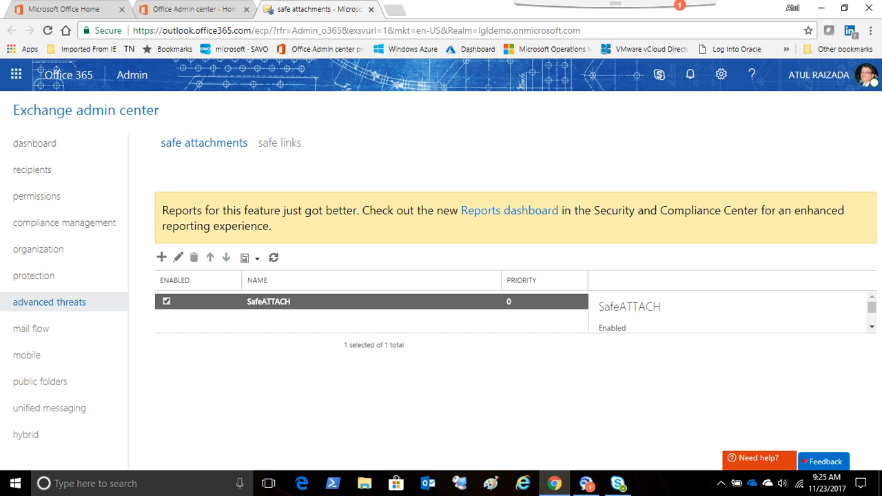
left_click(280, 142)
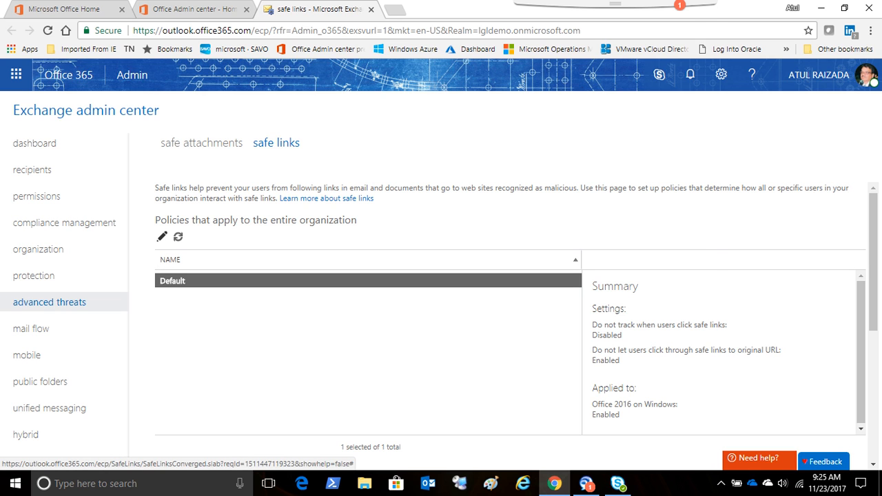
- Review the blocked URL list and the non-email content settings of the Default organization-wide safe links policy, and close it without saving
left_click(162, 237)
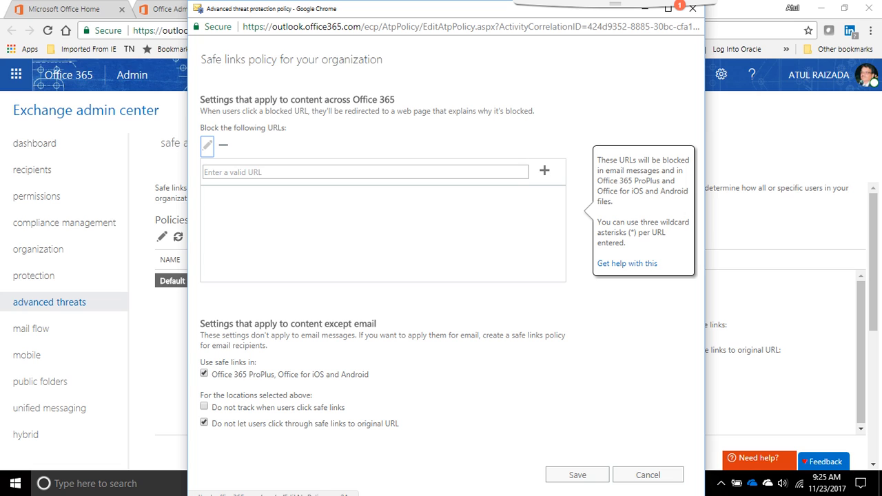
left_click_drag(287, 128, 200, 127)
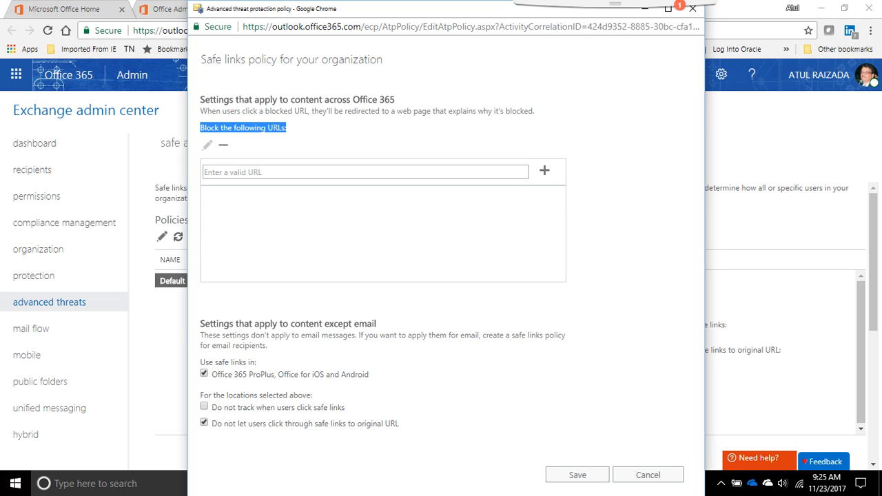
left_click(365, 171)
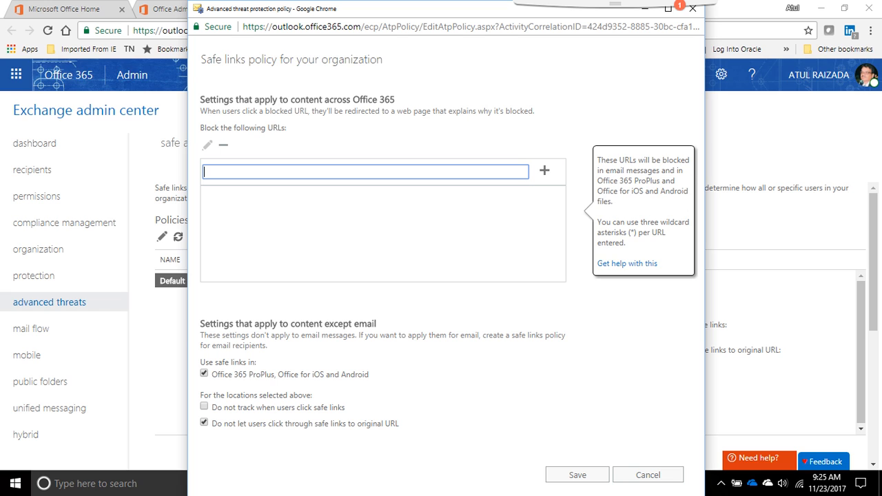
mouse_move(305, 424)
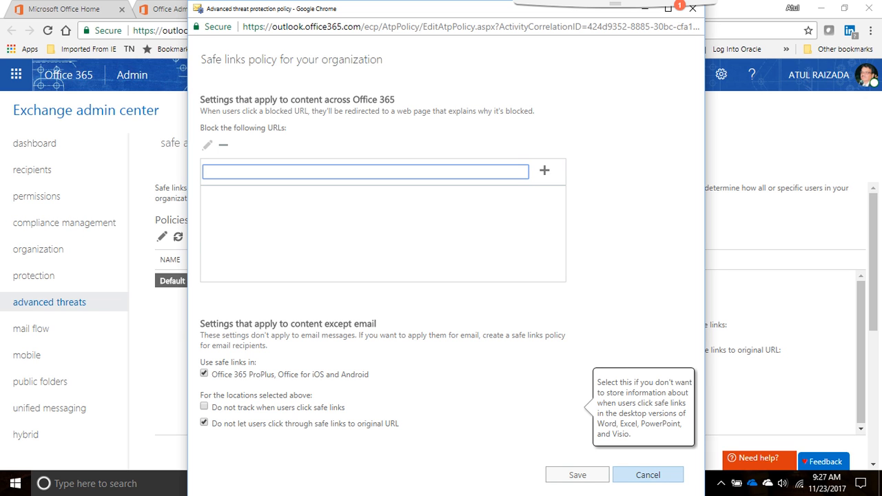
left_click(648, 475)
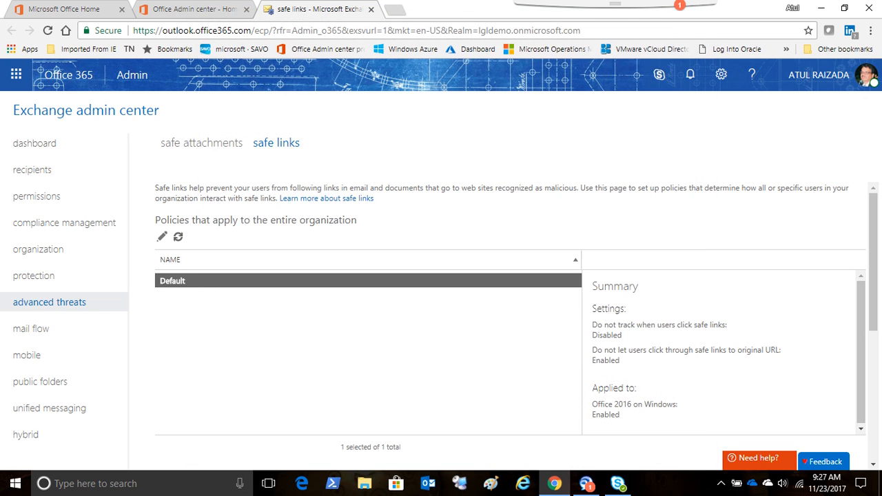
- Open the recipient-specific SafeLink policy for editing and review its URL action, attachment scanning, click tracking, click-through and rewrite-exclusion settings
scroll(510, 324, "down", 3)
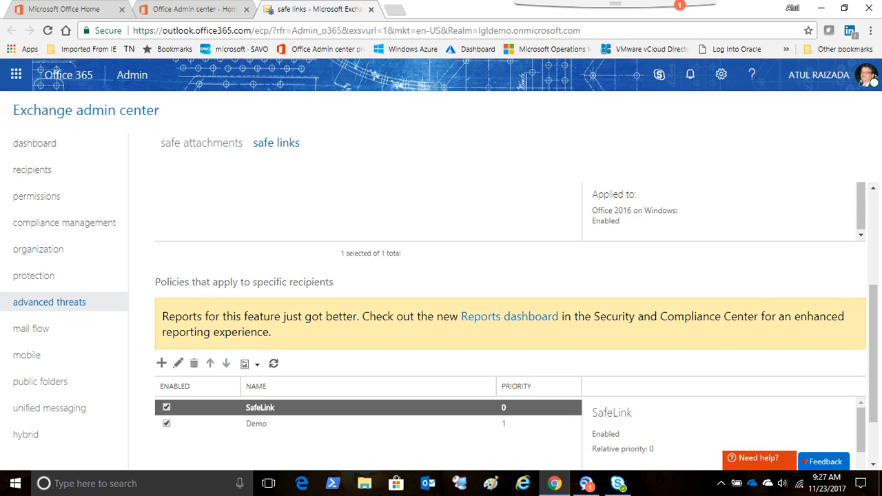
scroll(510, 324, "down", 1)
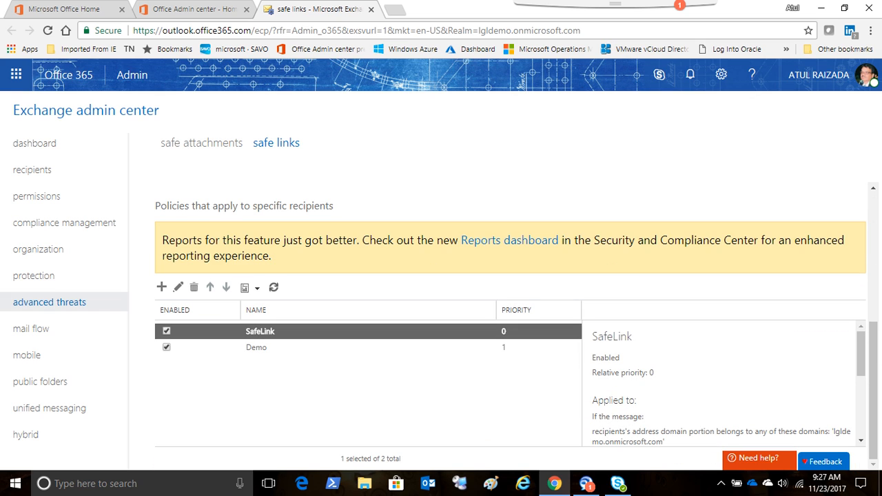
left_click(178, 286)
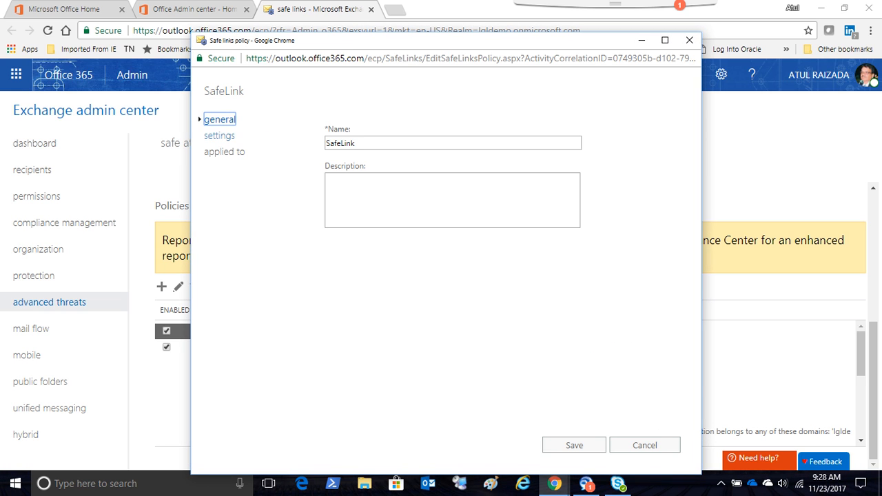
left_click(219, 136)
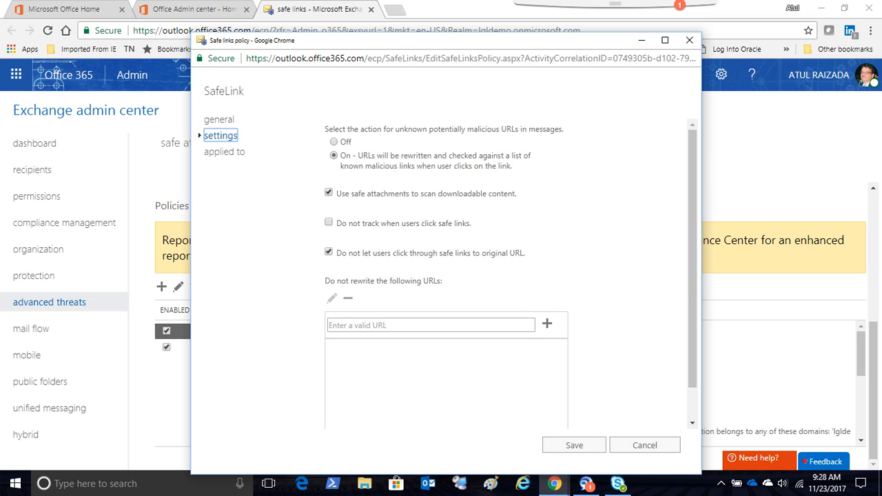
mouse_move(425, 193)
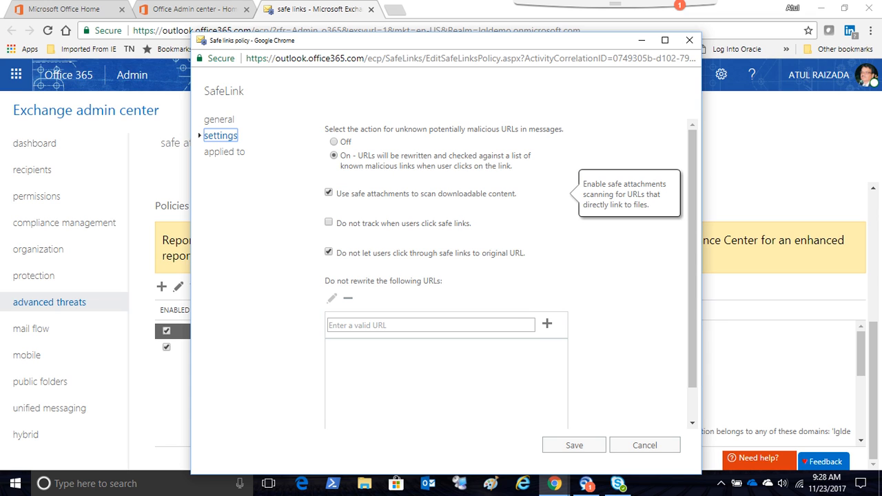
mouse_move(403, 223)
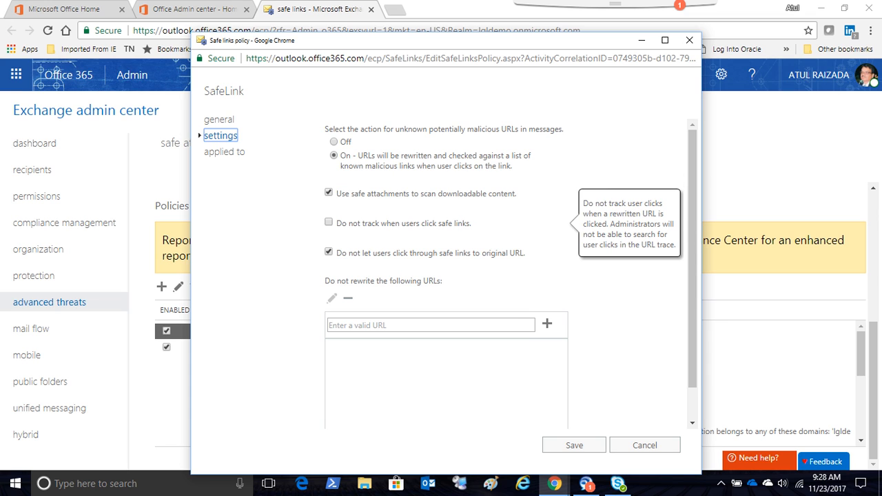
mouse_move(406, 253)
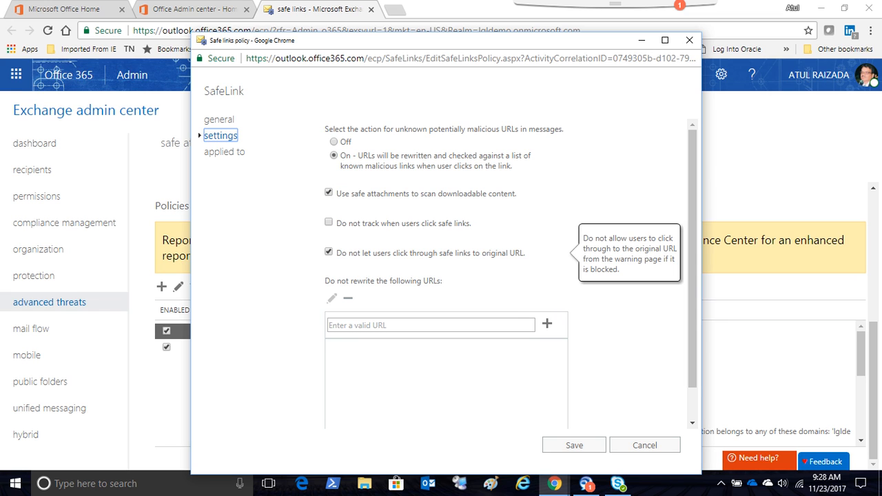
scroll(510, 276, "down", 1)
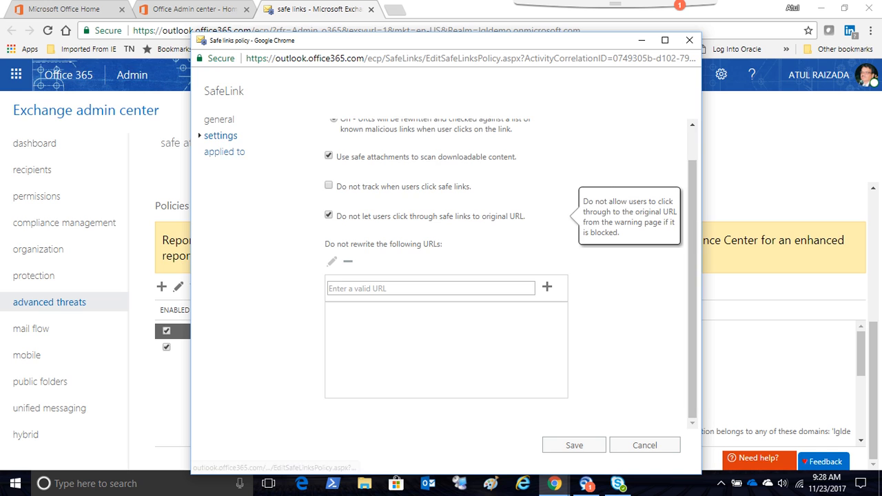
- Examine whom the SafeLink policy applies to and the recipient condition types available for its rule
left_click(225, 152)
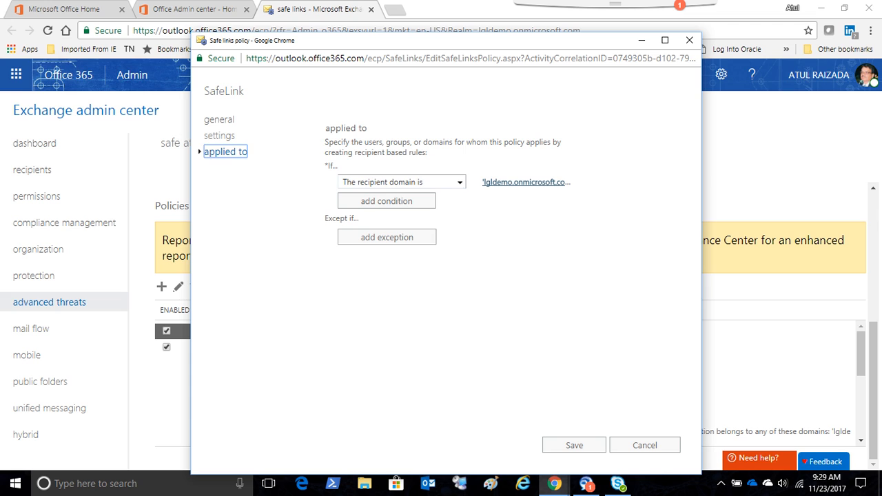
left_click(460, 183)
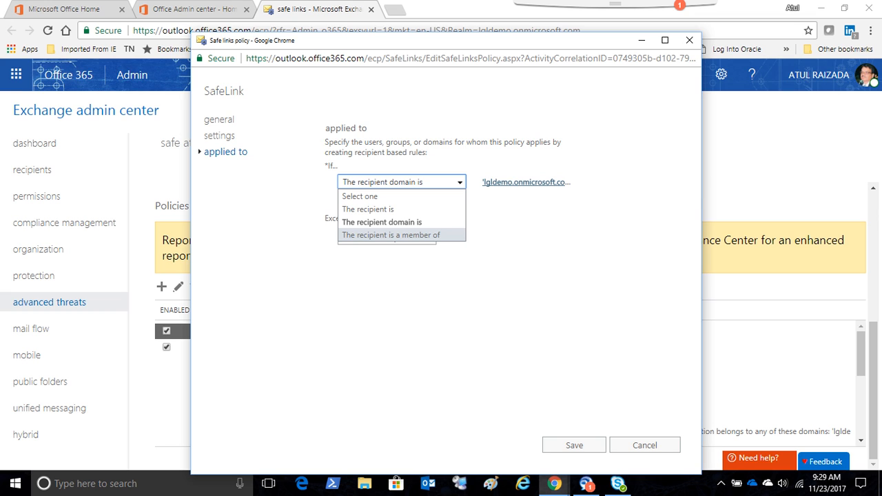
left_click(502, 212)
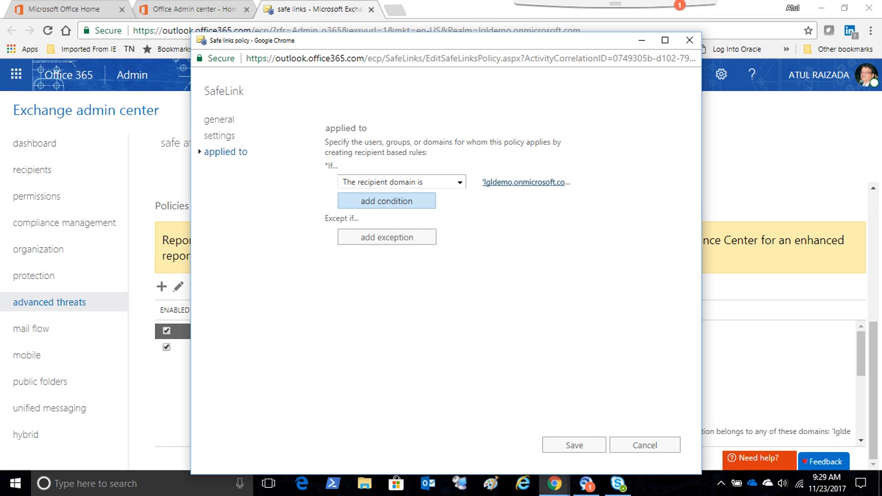
- Try adding two more conditions to the SafeLink policy's recipient rule, check the available types, and remove both empty conditions
left_click(386, 203)
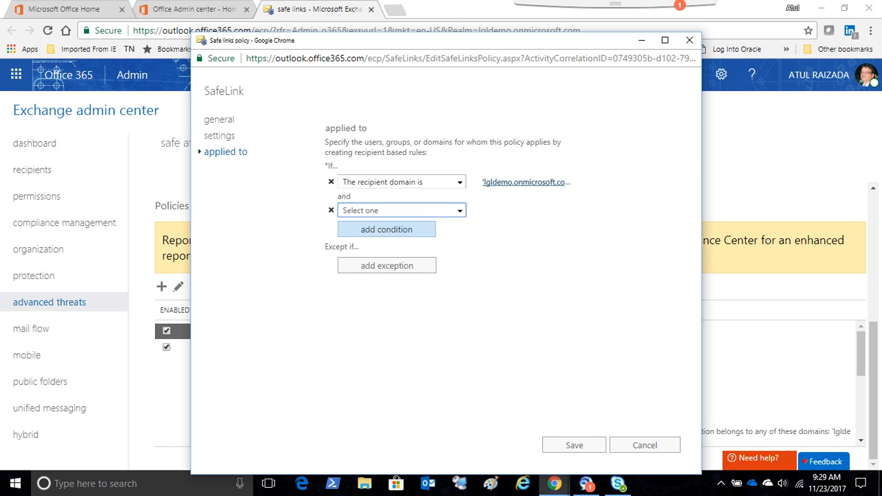
left_click(387, 228)
left_click(402, 211)
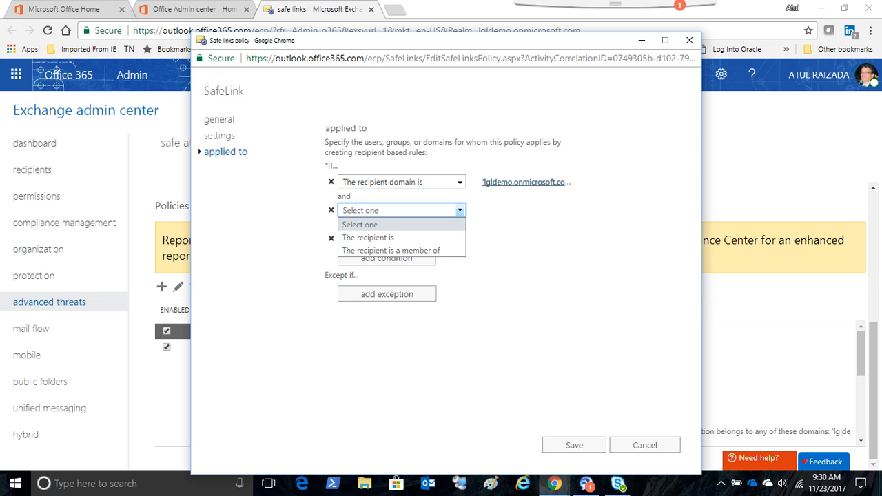
left_click(513, 255)
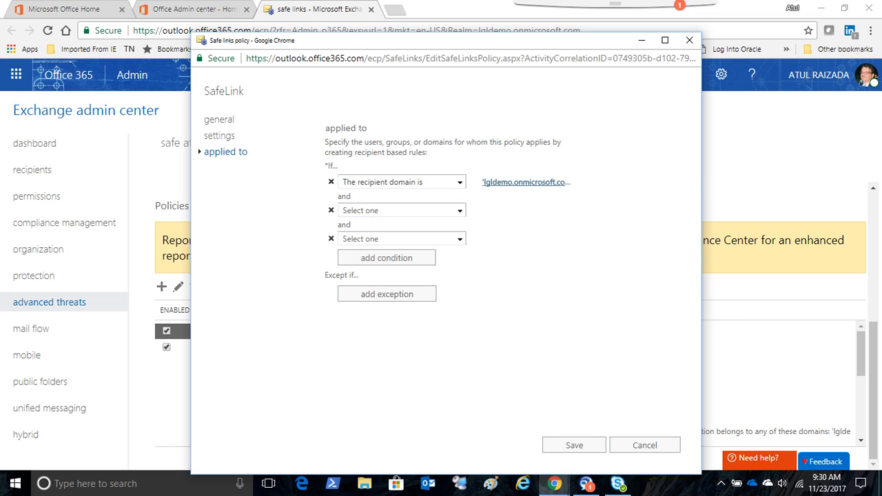
left_click(330, 238)
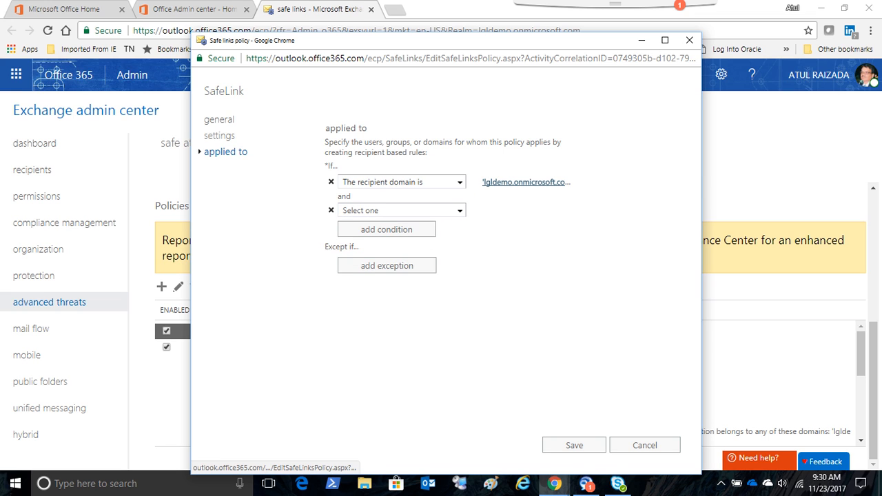
left_click(331, 210)
- Try adding an exception to the SafeLink policy, check the exception types, remove it and close the policy without saving
left_click(386, 237)
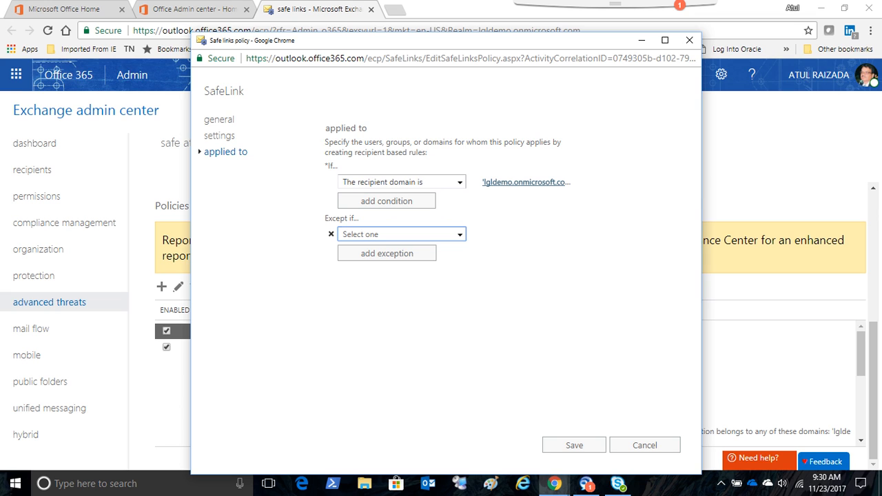
left_click(460, 235)
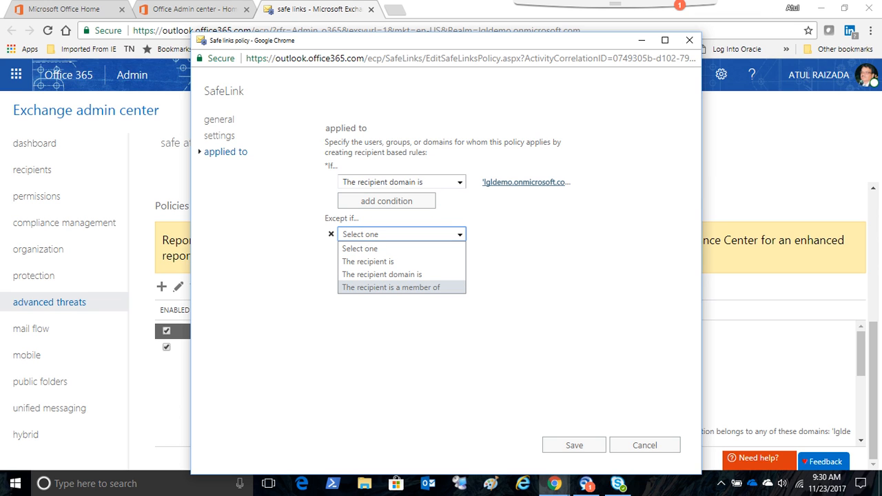
left_click(441, 315)
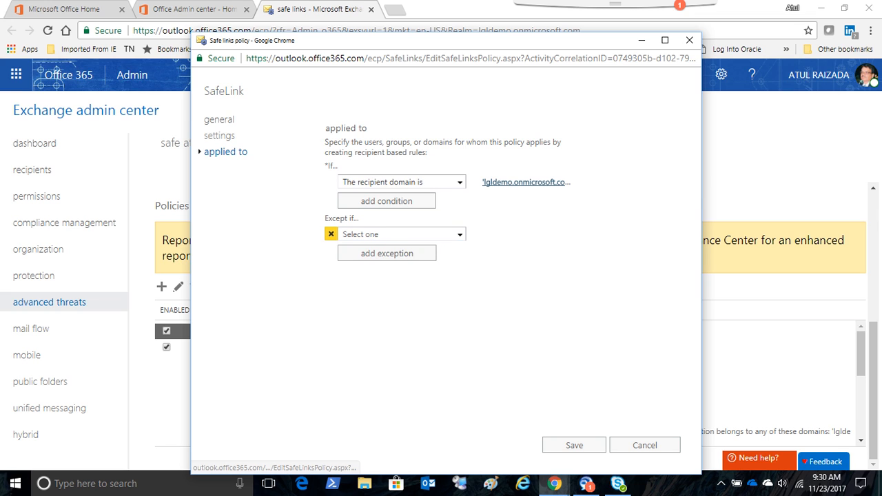
left_click(331, 235)
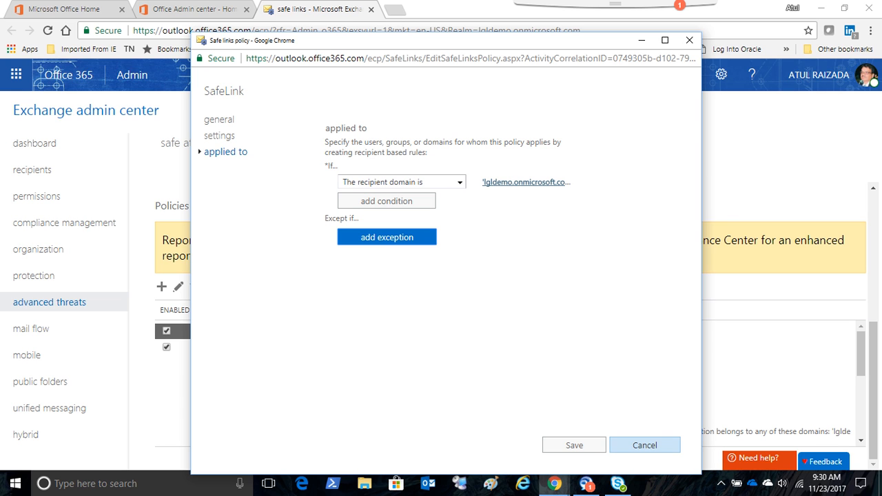
left_click(645, 445)
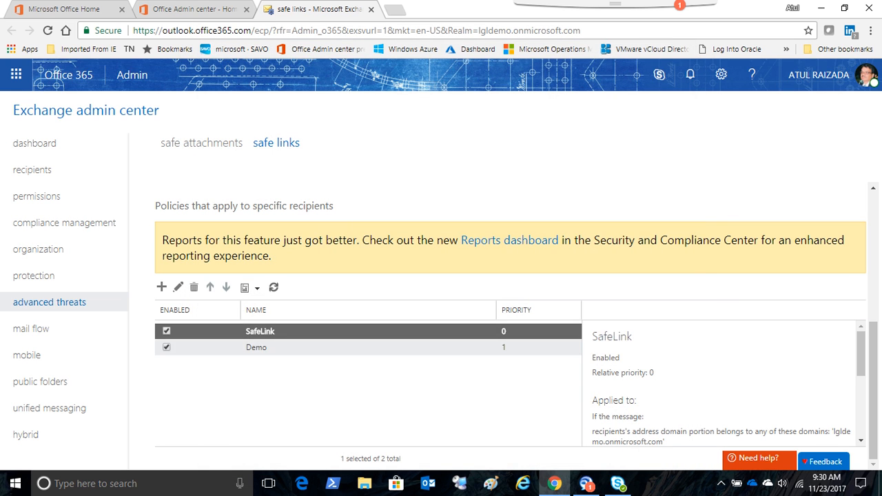
- Review whom the Demo safe links policy applies to, close it without saving, and read through its policy summary
left_click(256, 347)
left_click(177, 287)
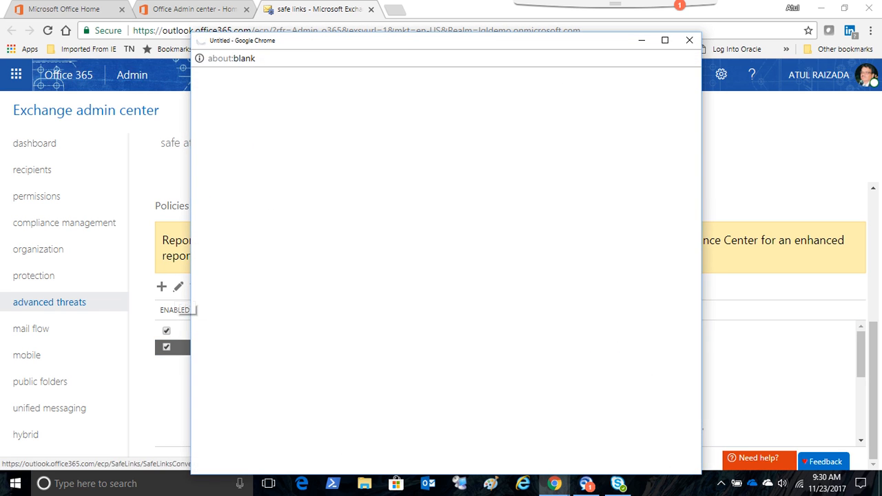
left_click(224, 152)
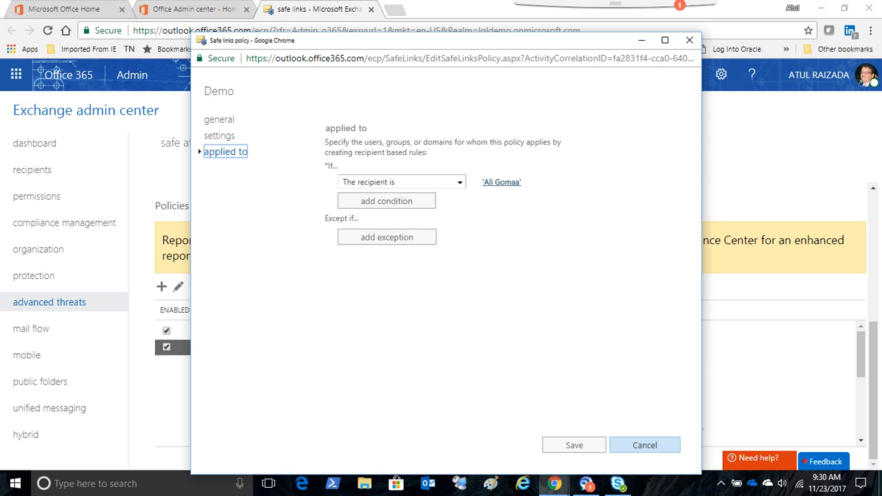
left_click(645, 446)
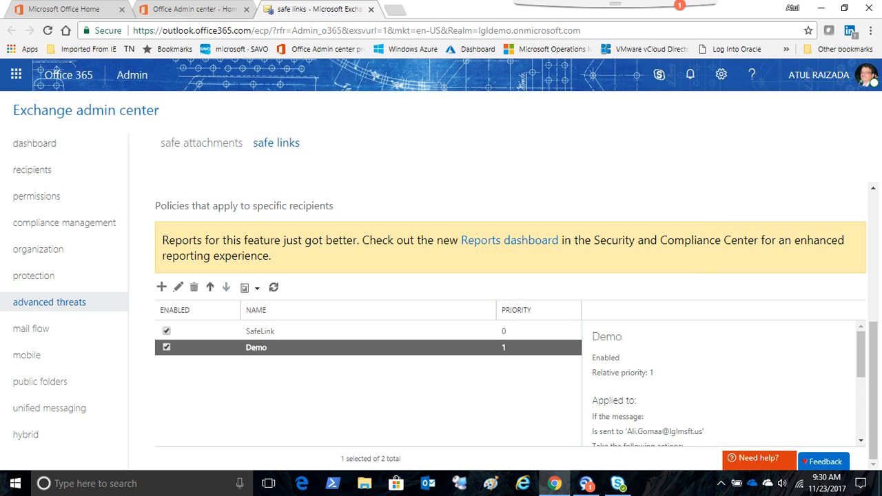
scroll(721, 382, "down", 2)
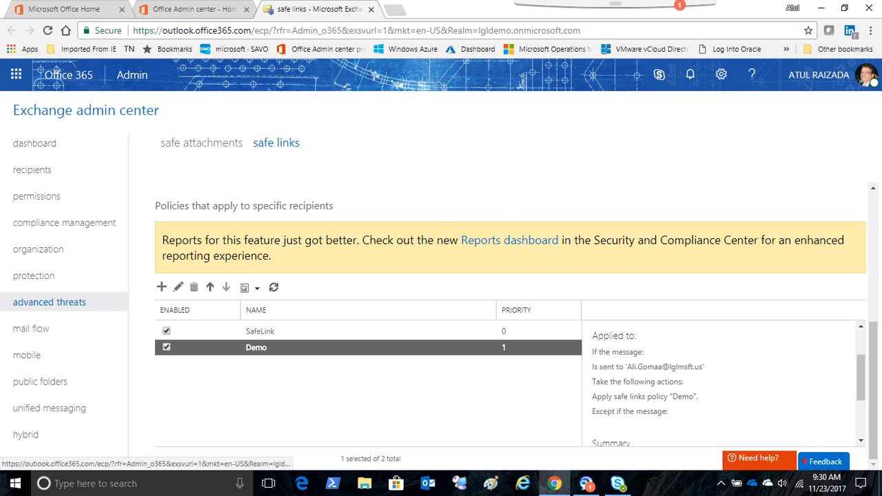
- Switch to the safe attachments policies and open the SafeATTACH policy's unknown malware response settings
left_click(201, 143)
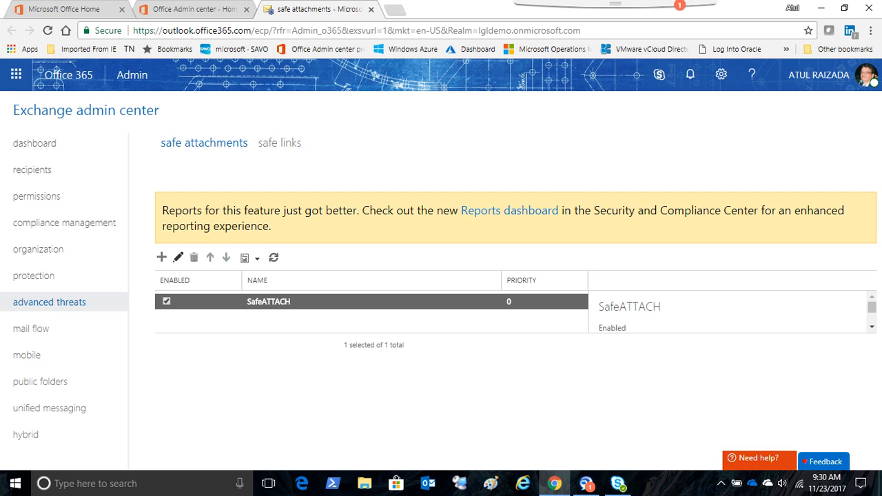
left_click(178, 258)
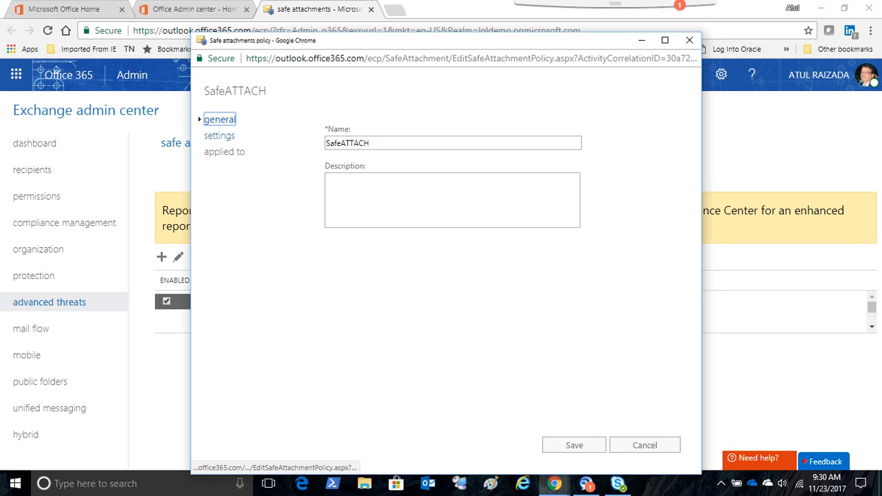
left_click(219, 136)
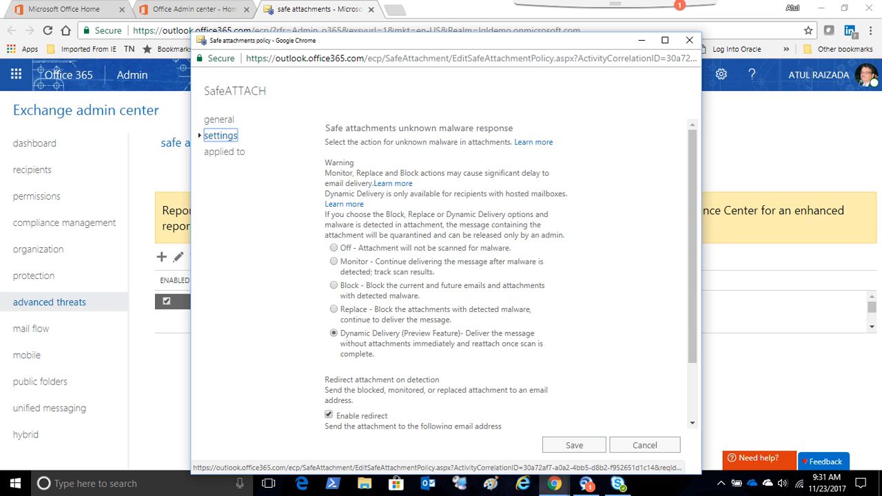
- Highlight the SafeATTACH policy's malware response warnings and the Dynamic Delivery option, and read through to the redirect settings
left_click_drag(325, 172, 565, 235)
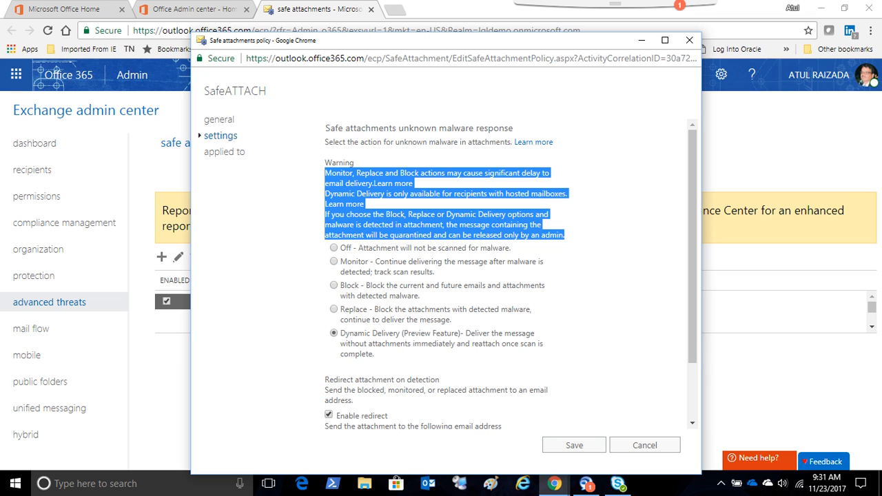
left_click(593, 237)
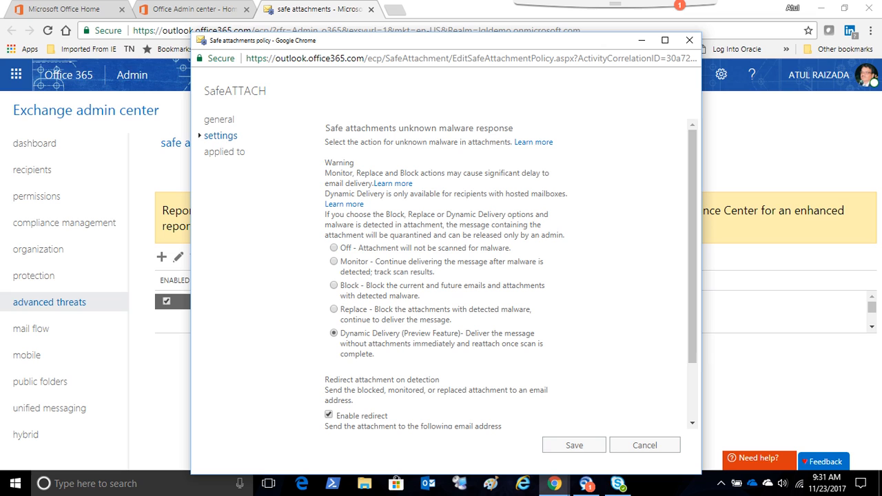
left_click_drag(325, 194, 363, 204)
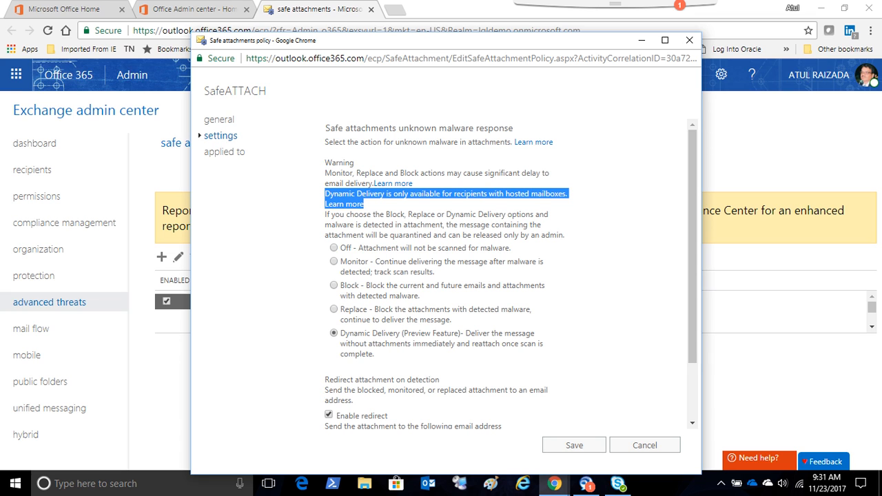
mouse_move(434, 337)
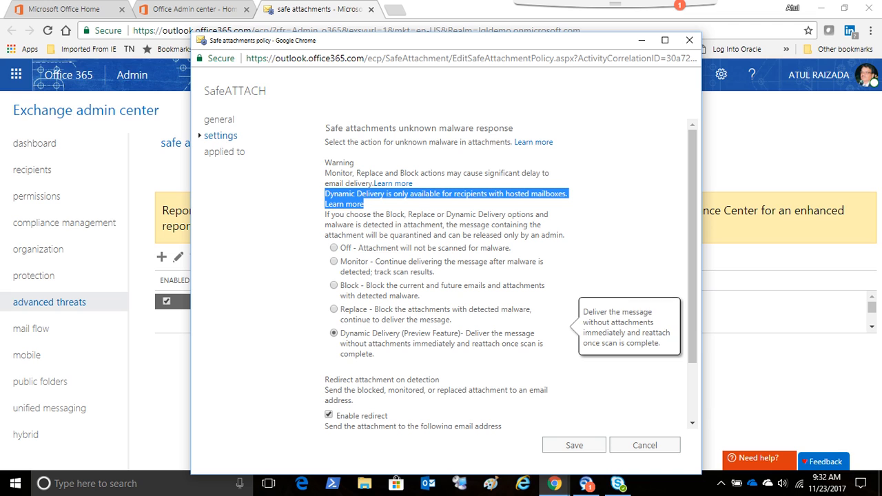
left_click_drag(375, 354, 340, 333)
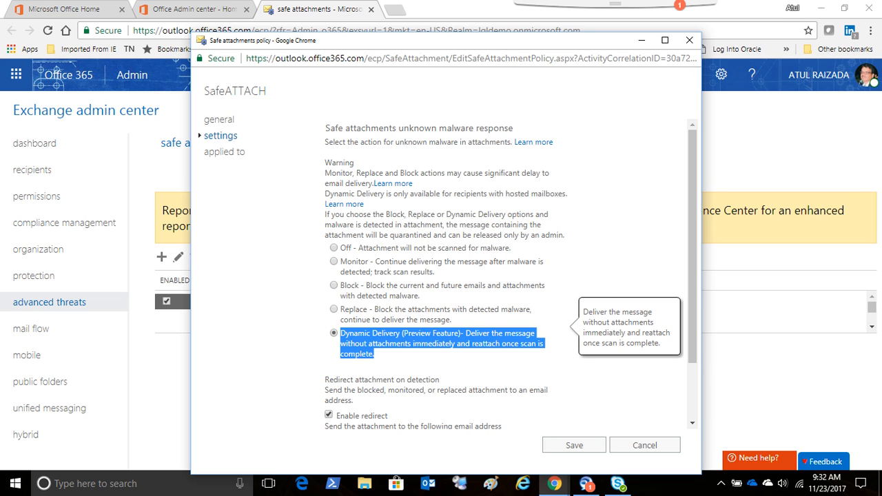
scroll(511, 275, "down", 1)
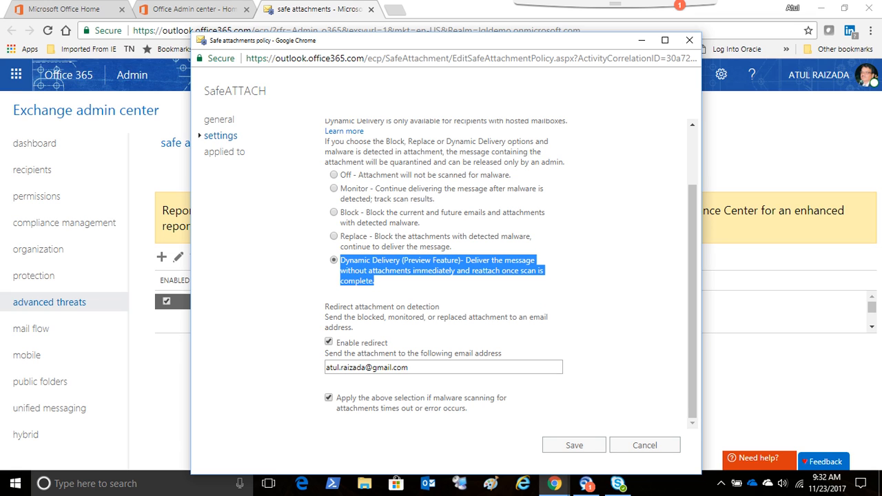
- Review which recipients and domain the SafeATTACH policy applies to and close the policy without saving
left_click(224, 152)
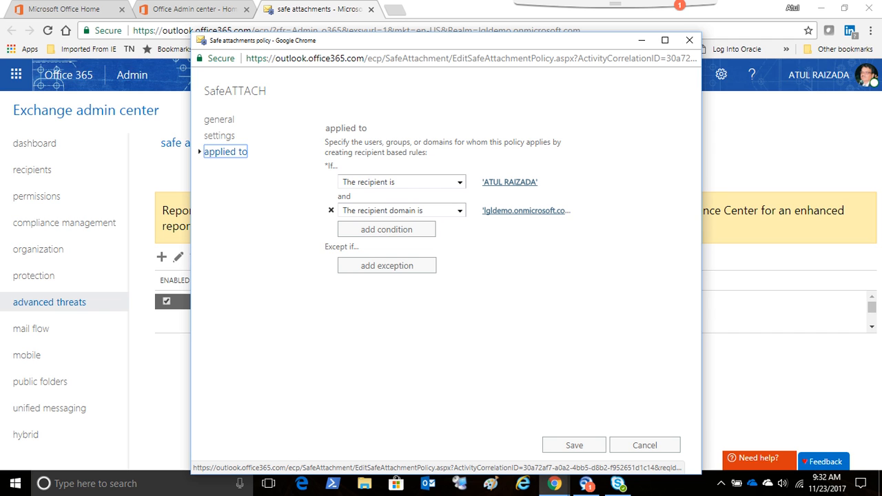
left_click(644, 445)
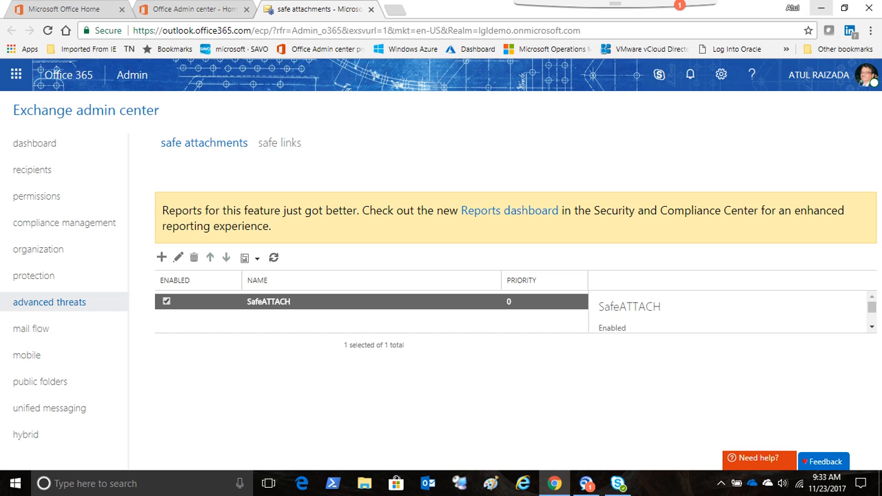
- Minimize the browser and open the Revised Mortgage Documents.docx file from the desktop in Word
left_click(821, 8)
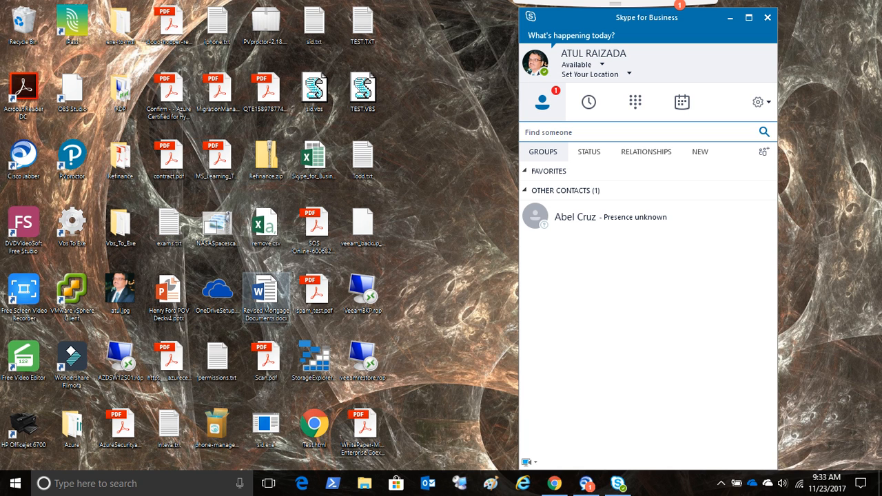
double_click(266, 297)
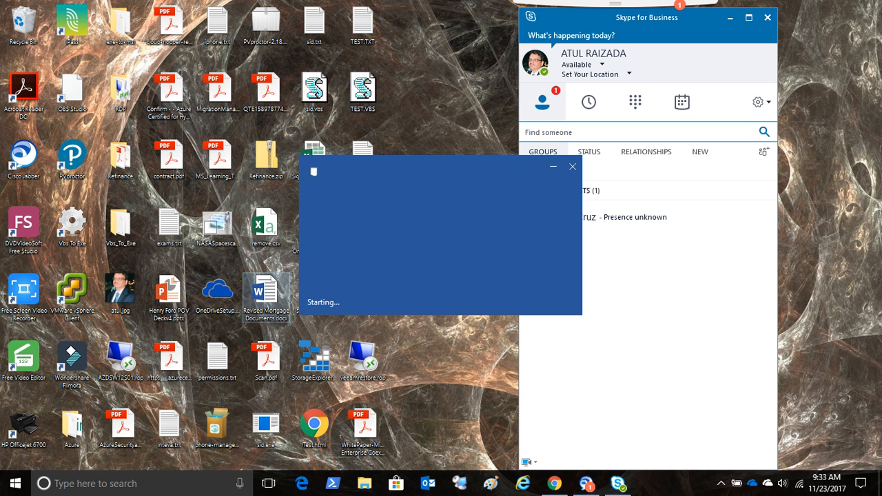
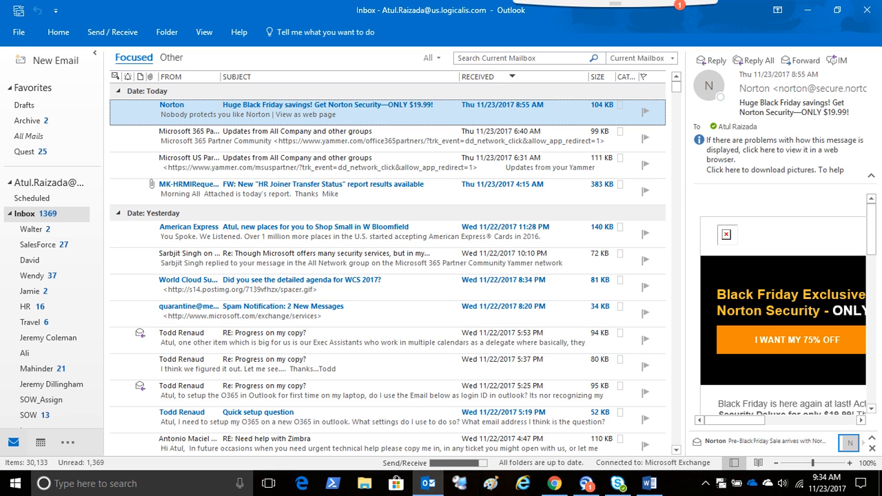
- Start a new email from the Gmail account and address it to the recent contact at the lgldemo.onmicrosoft.com domain
left_click_drag(95, 258, 95, 337)
left_click(50, 377)
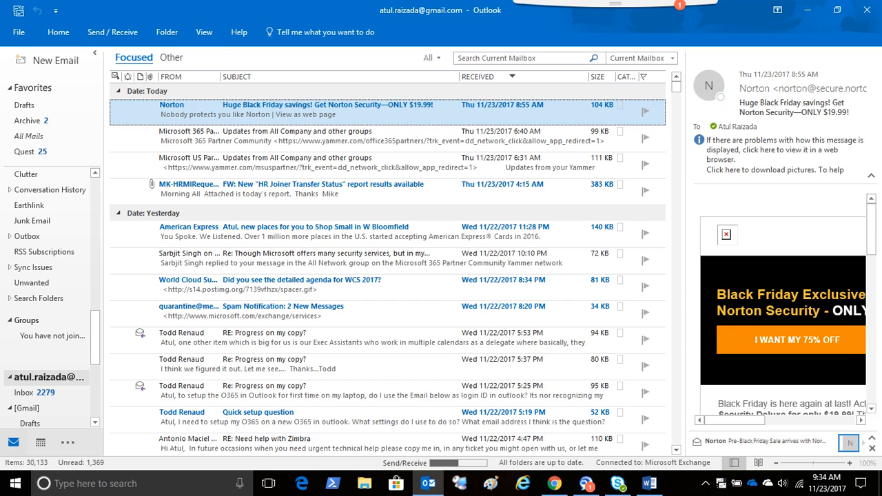
left_click_drag(95, 338, 95, 345)
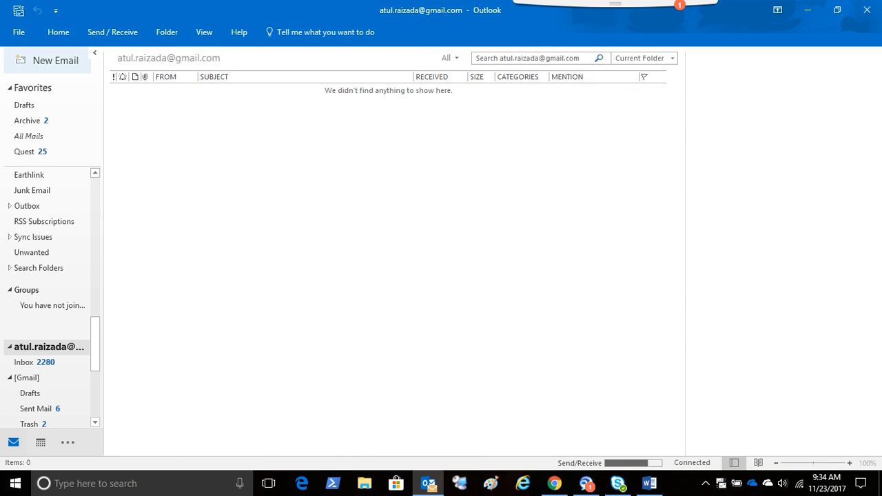
left_click(48, 60)
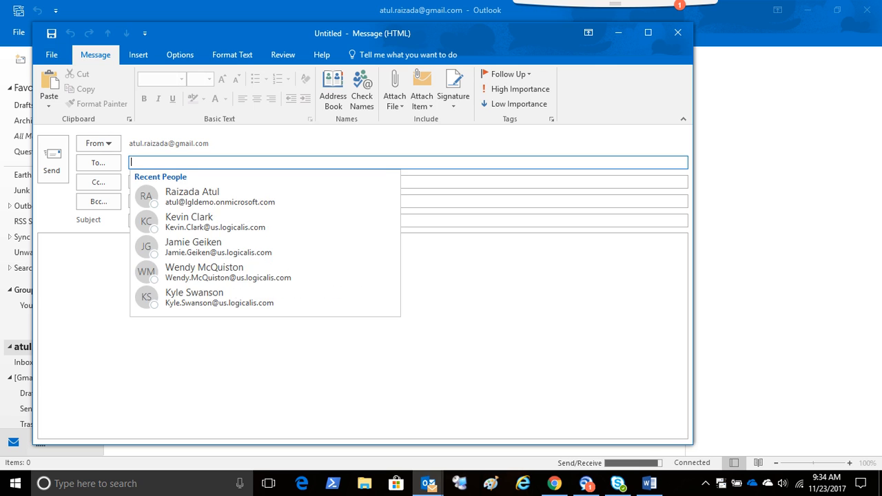
type("a")
left_click(224, 199)
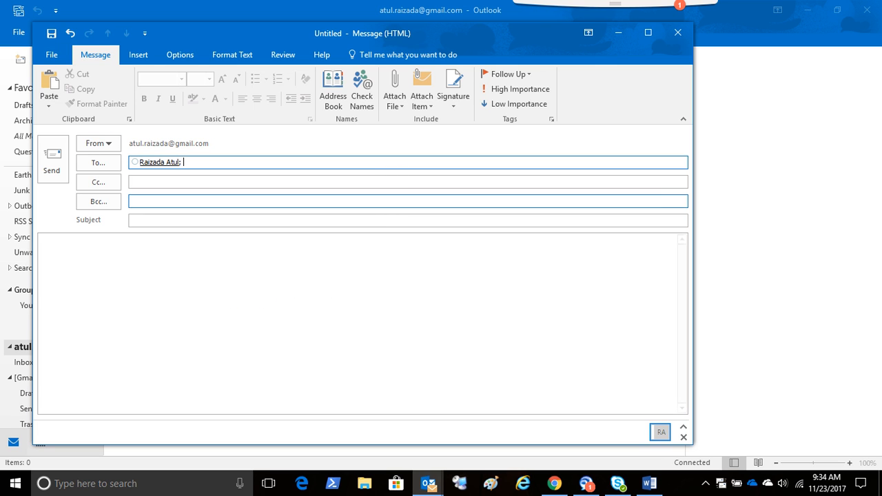
- Enter "New Mortgage Docs" as the email's subject and move on to the message body
left_click(224, 220)
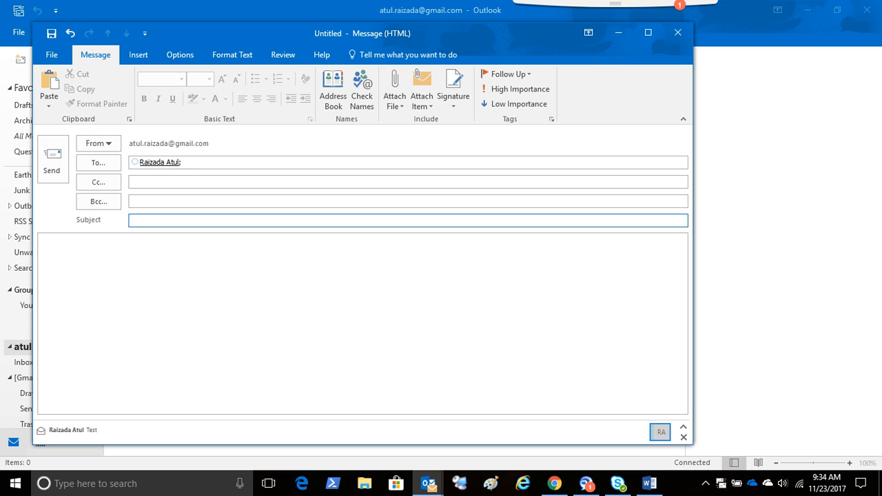
type("New Mortage")
key("BackSpace")
key("BackSpace")
key("BackSpace")
key("BackSpace")
type("gage Docs")
key("Tab")
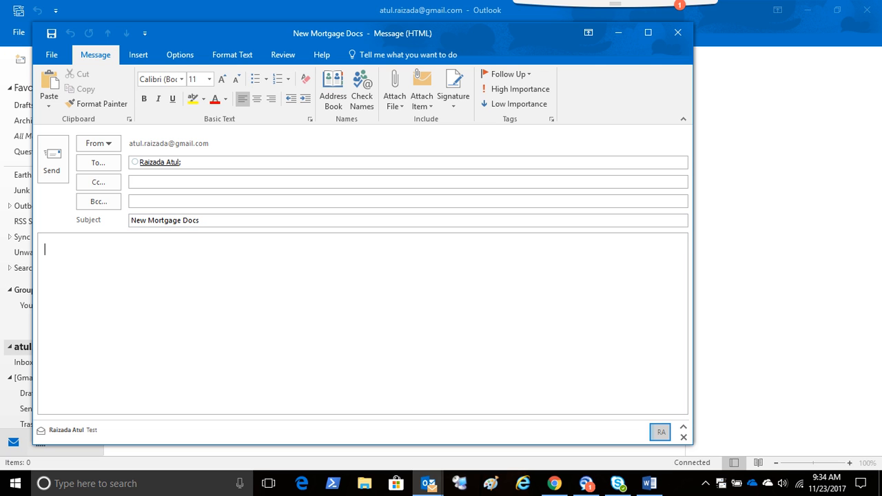
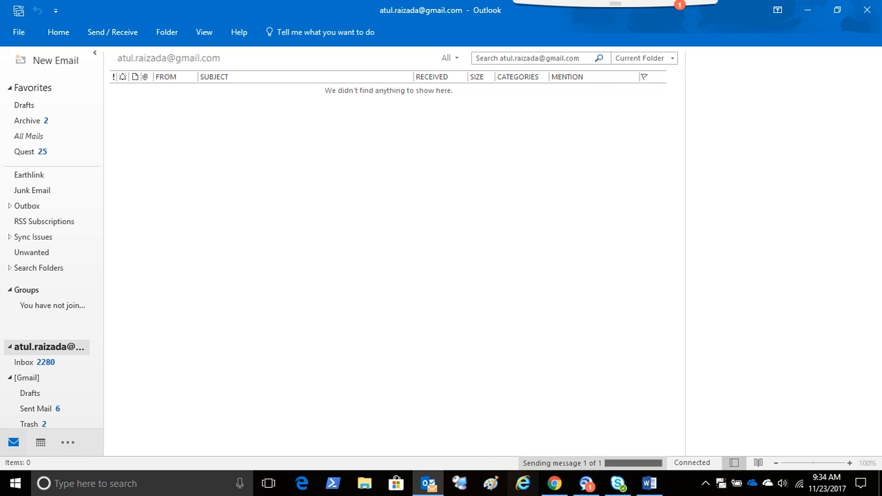
- Switch to Chrome, launch the Office 365 Outlook mailbox and open the received "New Mortgage Docs" email
left_click(555, 484)
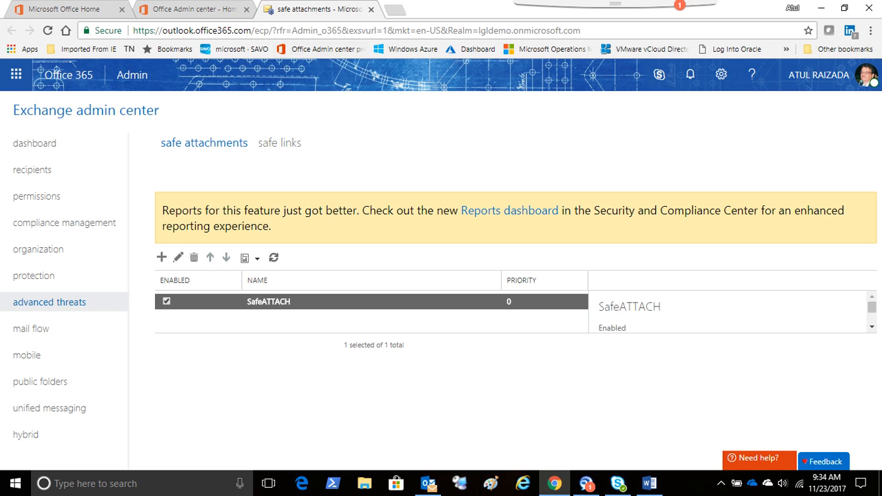
left_click(15, 75)
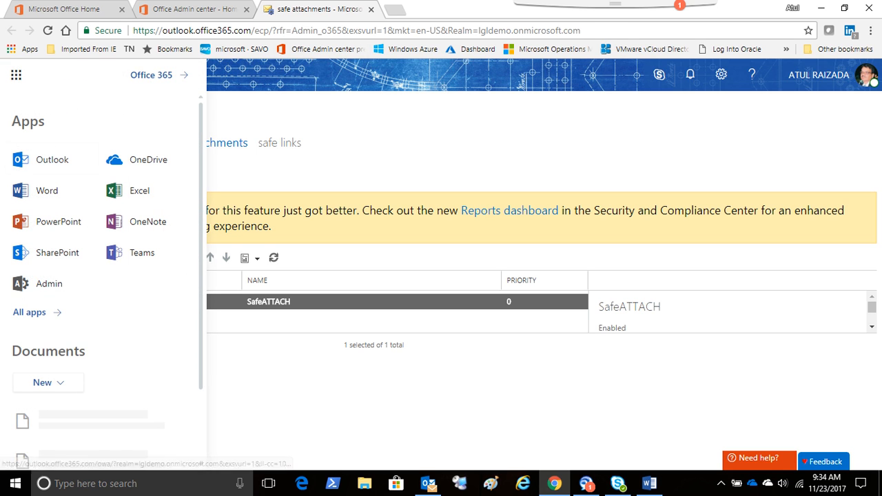
left_click(41, 158)
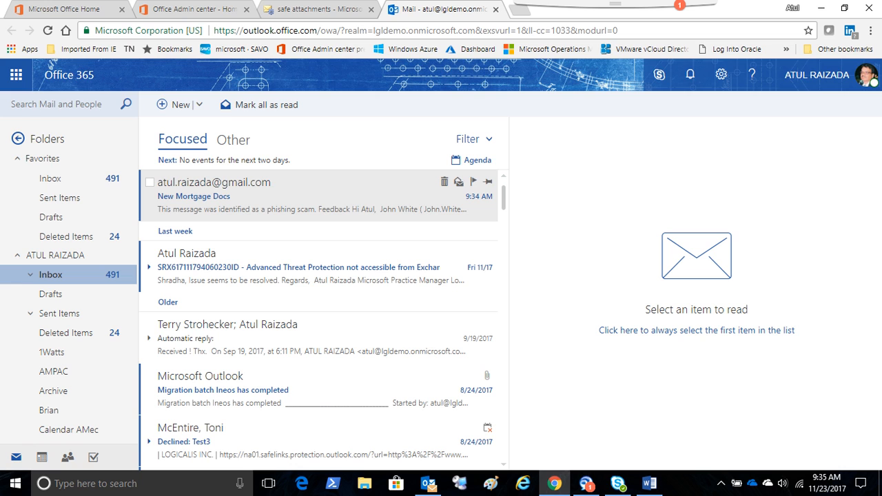
left_click(262, 197)
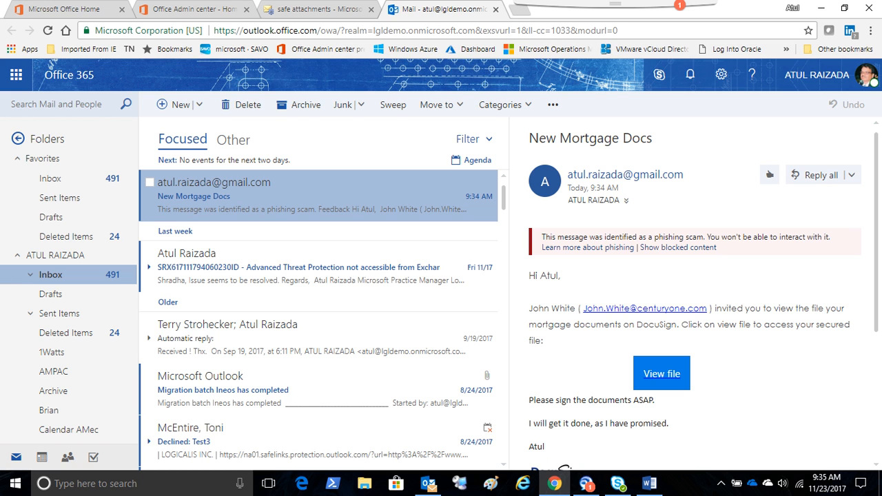
scroll(689, 296, "down", 2)
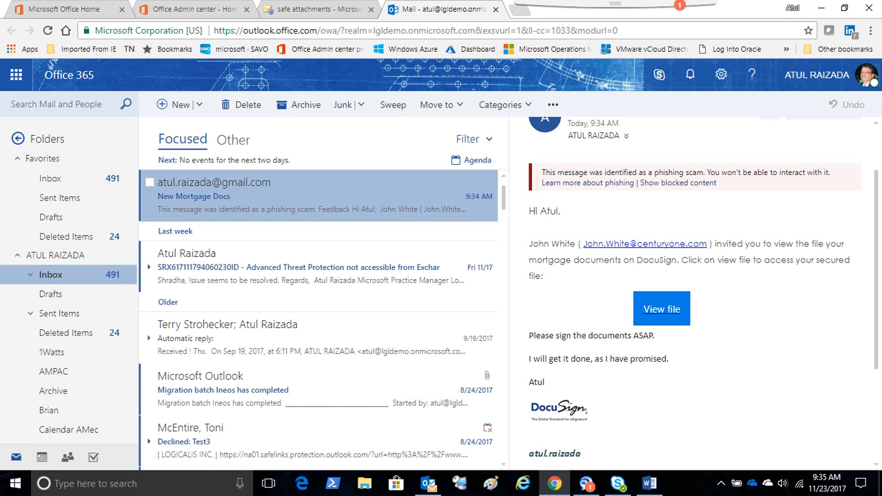
left_click(661, 309)
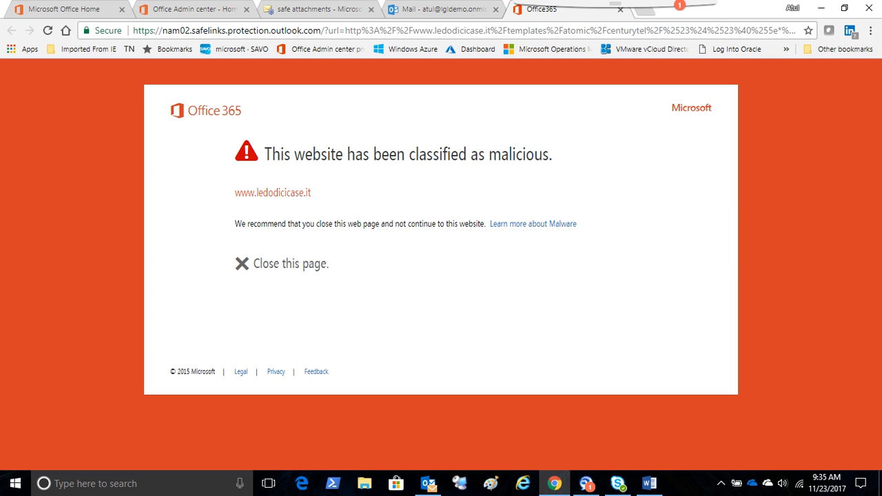
left_click_drag(311, 193, 235, 193)
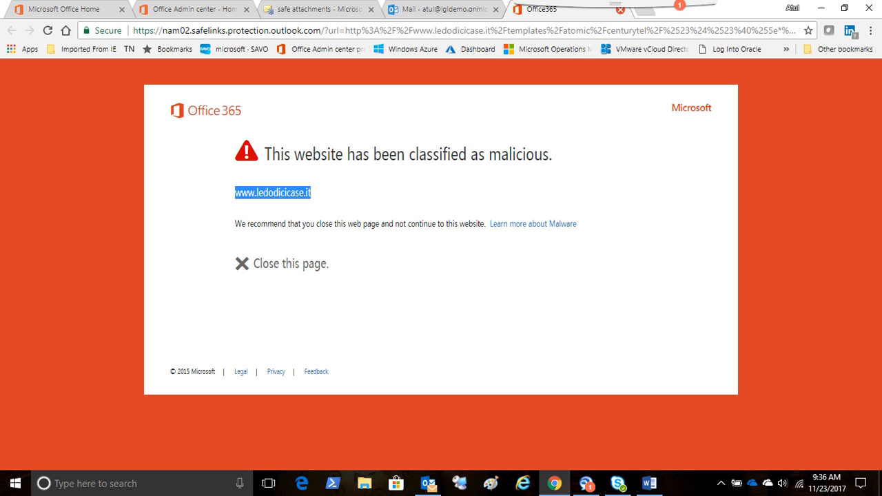
left_click(620, 9)
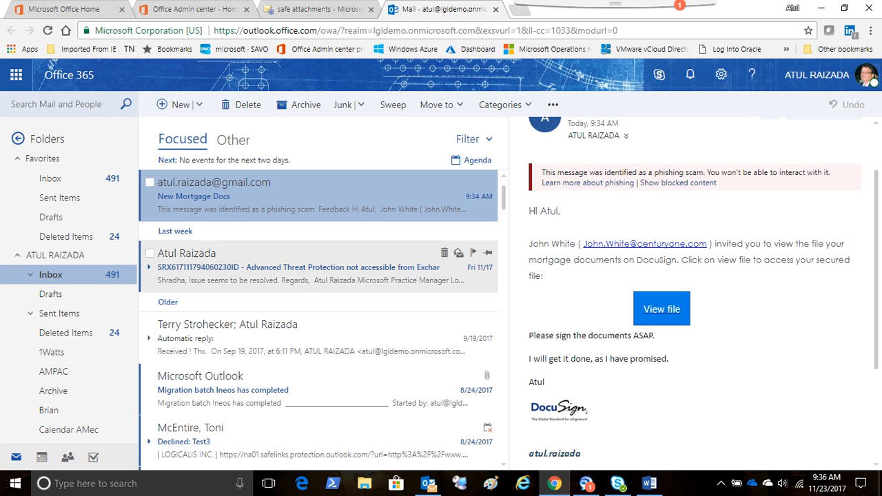
- Switch to desktop Outlook and start a new Gmail-account email addressed to the recent contact at lgldemo.onmicrosoft.com
left_click(429, 483)
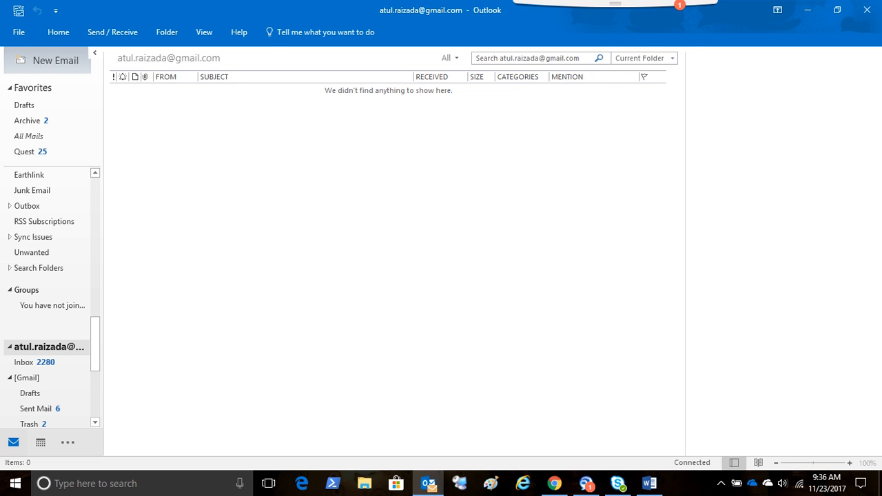
left_click(52, 60)
left_click(165, 163)
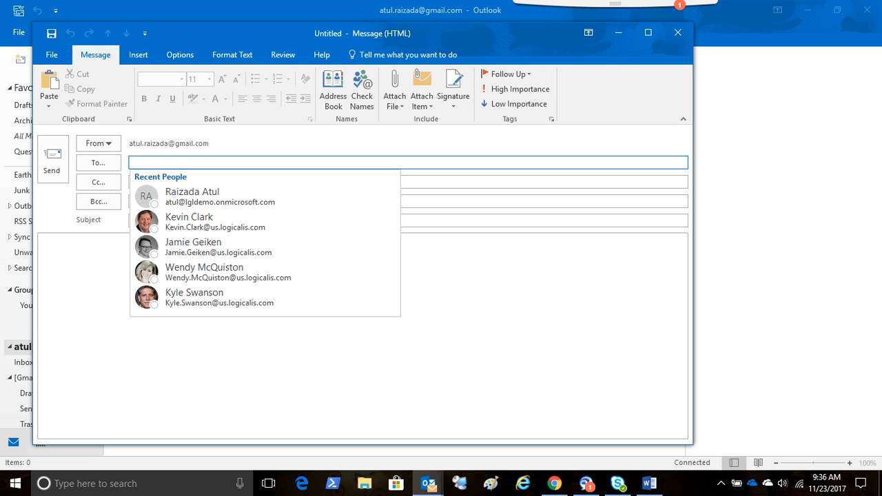
left_click(207, 198)
- Enter "New Mortgage Docs" as the subject of the second test email
left_click(206, 221)
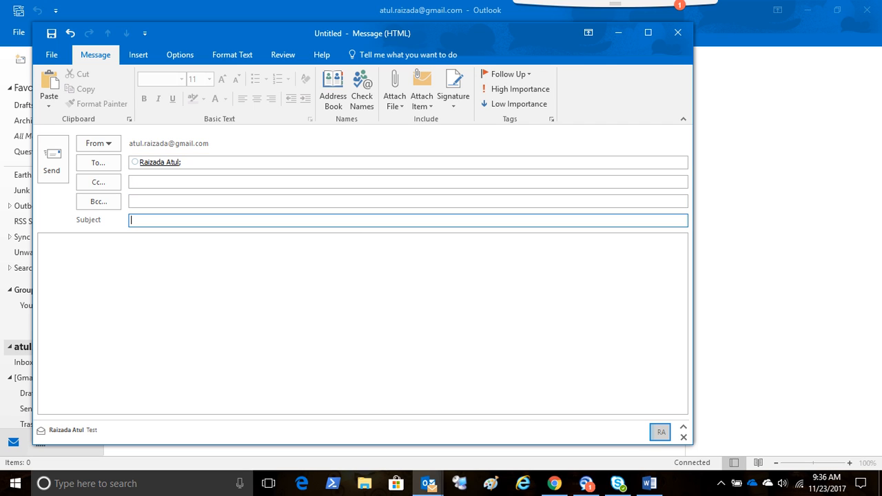
type("New M")
type("oerga")
key("Home")
key("BackSpace")
key("BackSpace")
key("BackSpace")
key("BackSpace")
type("rtha")
key("Home")
left_click(173, 221)
key("BackSpace")
key("BackSpace")
type("gage Docs")
- Begin the message body with the line "Here you go" followed by the recipient's first name and a comma
left_click(65, 272)
type("Here y")
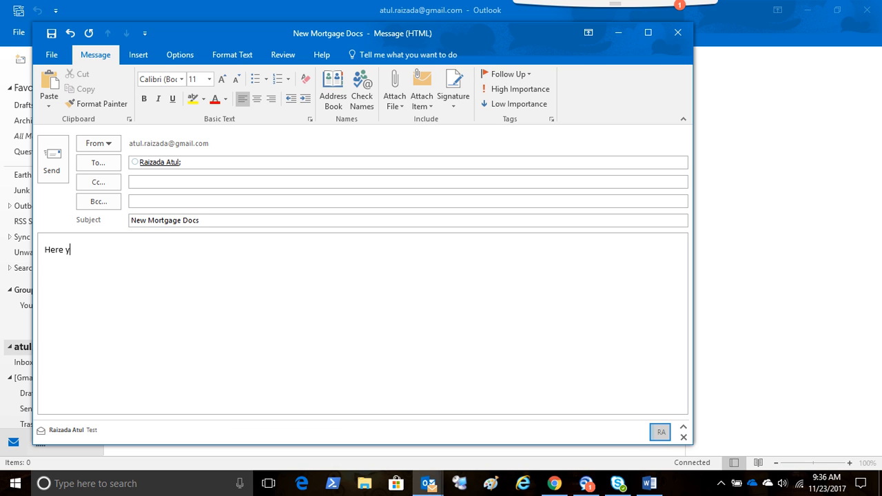
type("ou go Atu,")
key("Return")
key("Return")
left_click(108, 249)
type("l,")
key("Down")
- Add the line "Please sign it at your earliest and send it to me." and close the message with "Regards."
type("Please s")
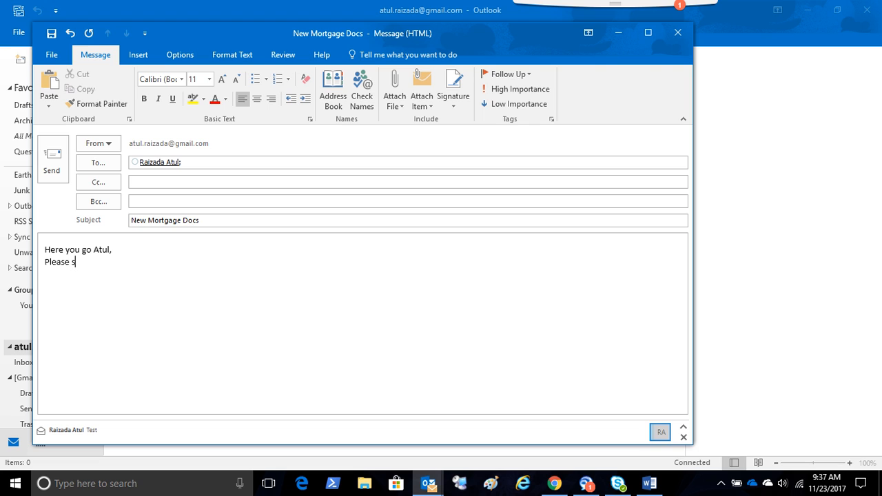
type("ing")
key("Home")
key("End")
key("BackSpace")
key("BackSpace")
key("BackSpace")
type("gn it at your earliest and")
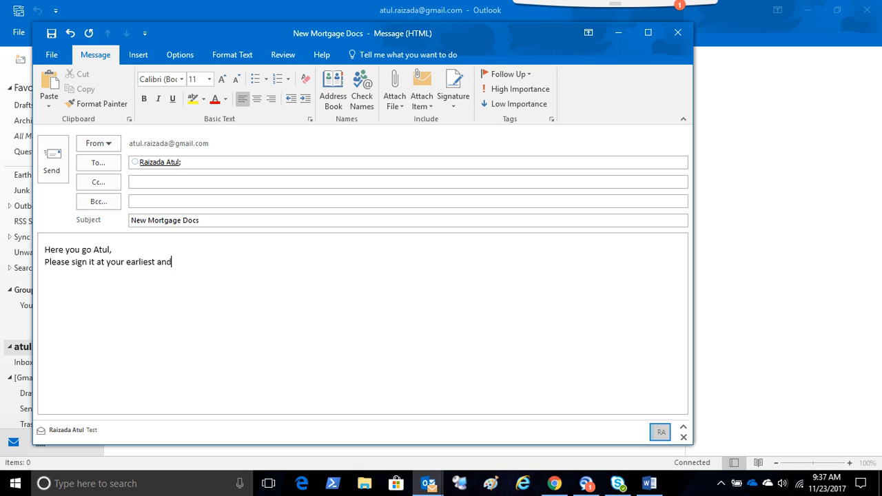
type(" send it to me.")
key("Return")
type("REgards")
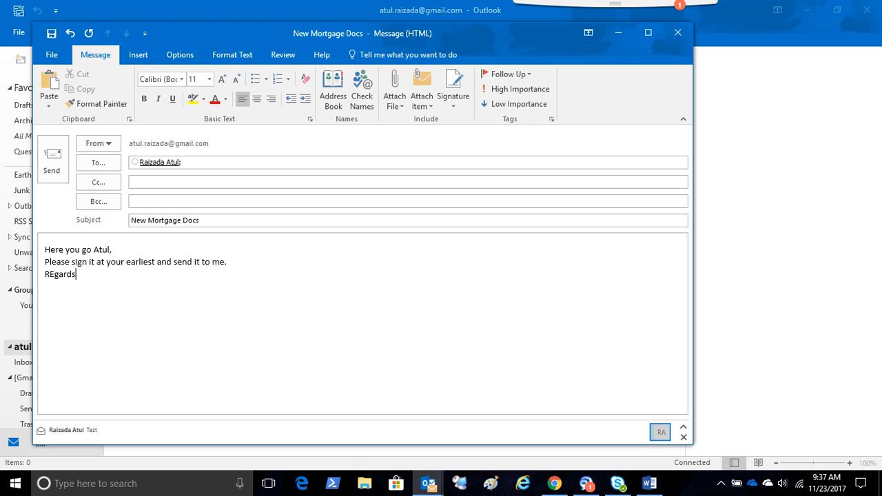
type(".")
- Attach the recent file Revised Mortgage Documents.docx to the email and send it
left_click(138, 54)
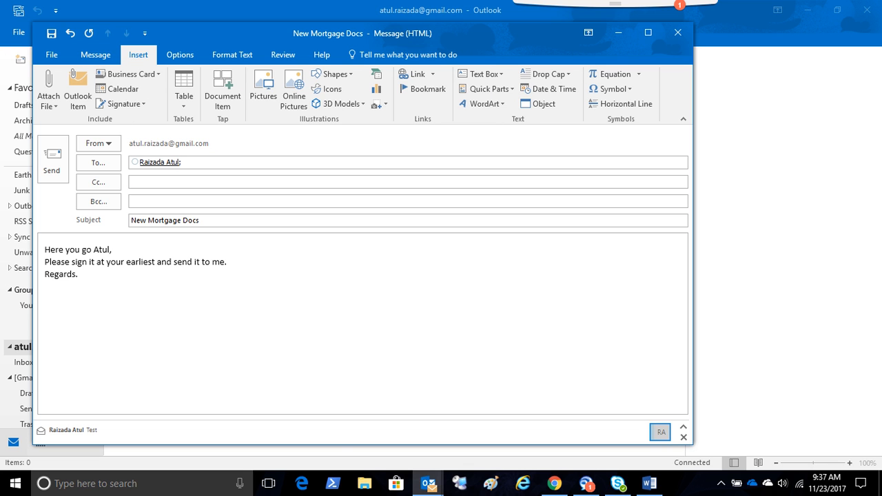
left_click(49, 100)
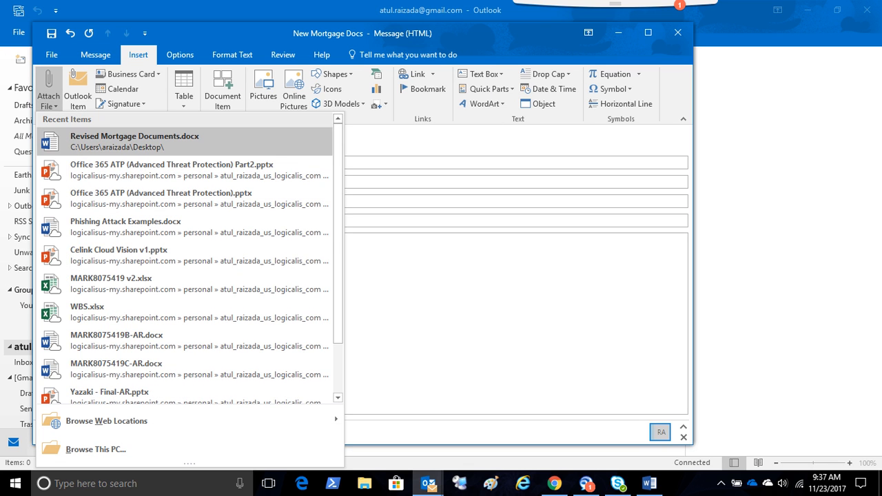
left_click(134, 141)
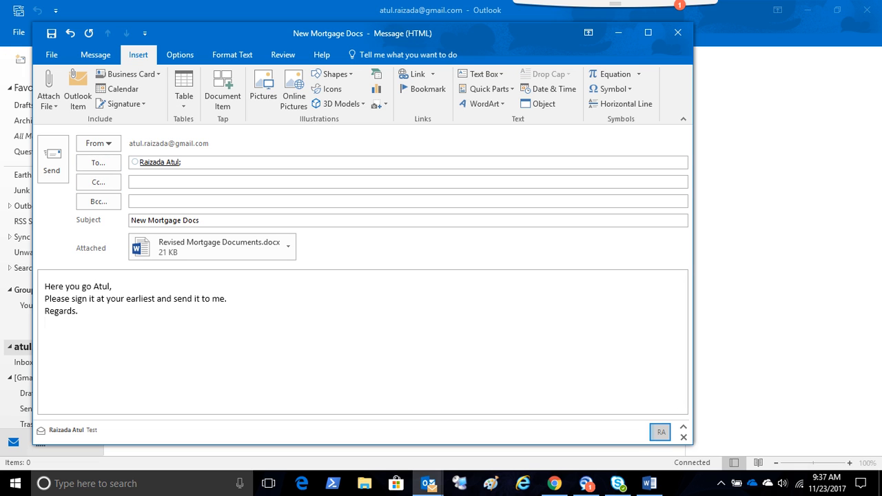
left_click(52, 160)
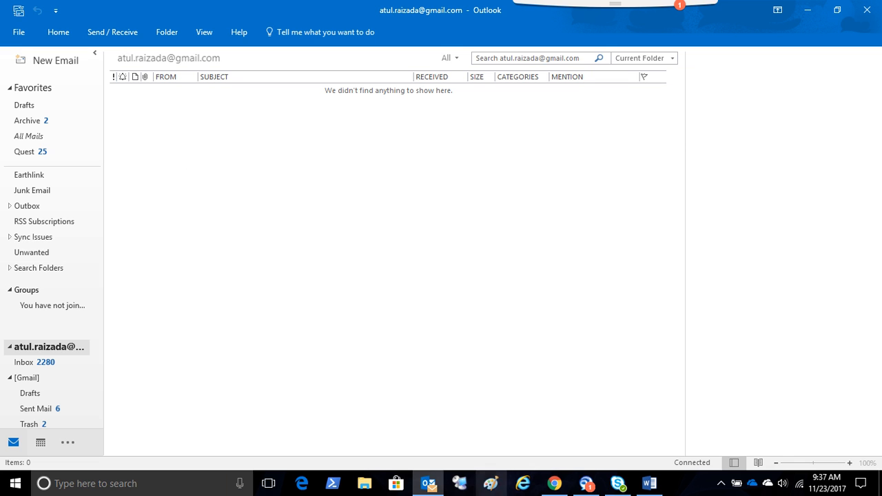
- Return to the Office 365 mailbox in Chrome and open the new email to check how its attachment is handled
left_click(554, 483)
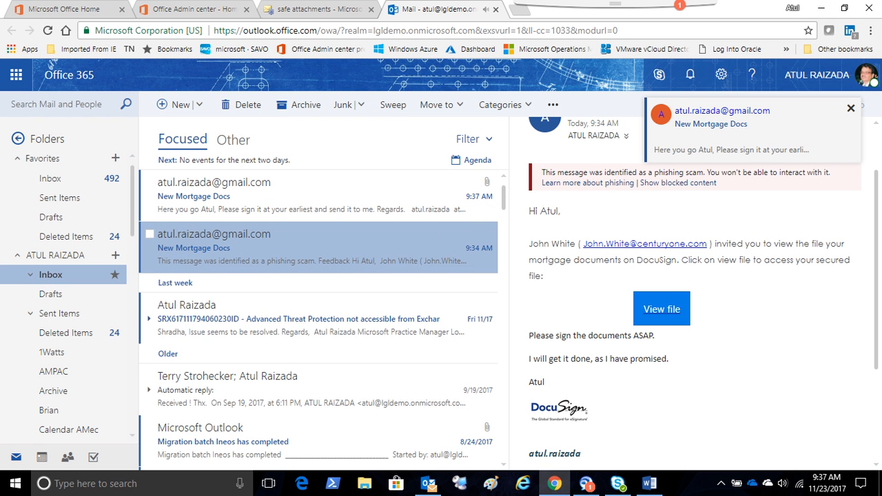
left_click(317, 196)
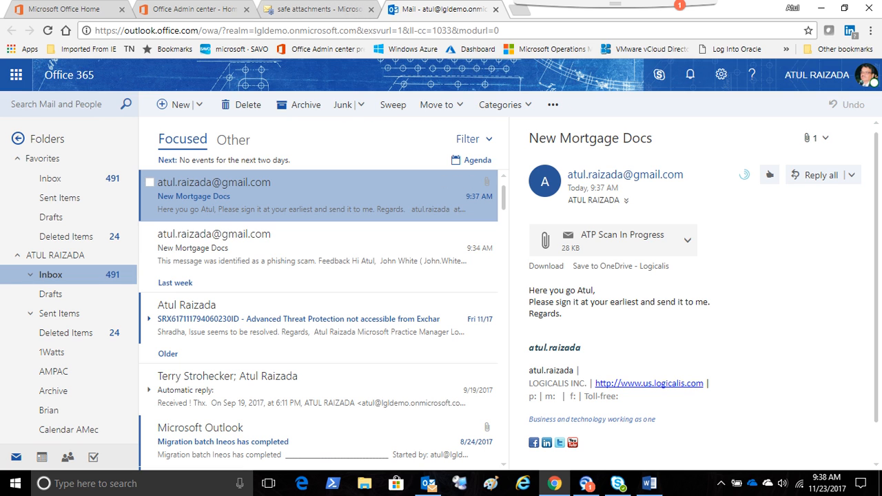
- From the Office 365 Admin center's Security & compliance reports, view the Spoof mail report and close it
left_click(195, 9)
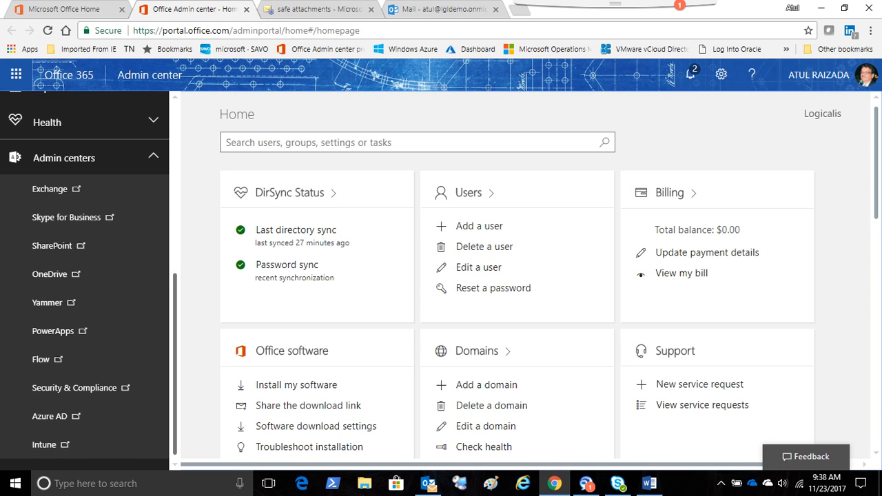
scroll(85, 275, "up", 3)
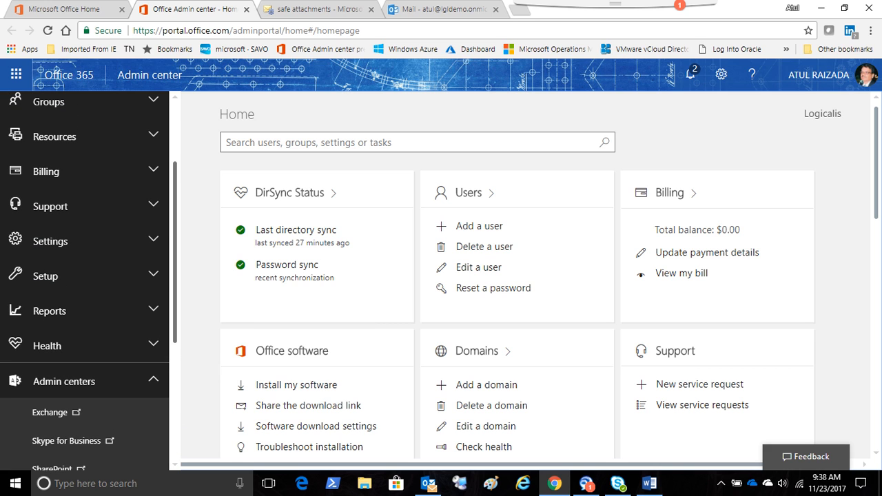
left_click(50, 311)
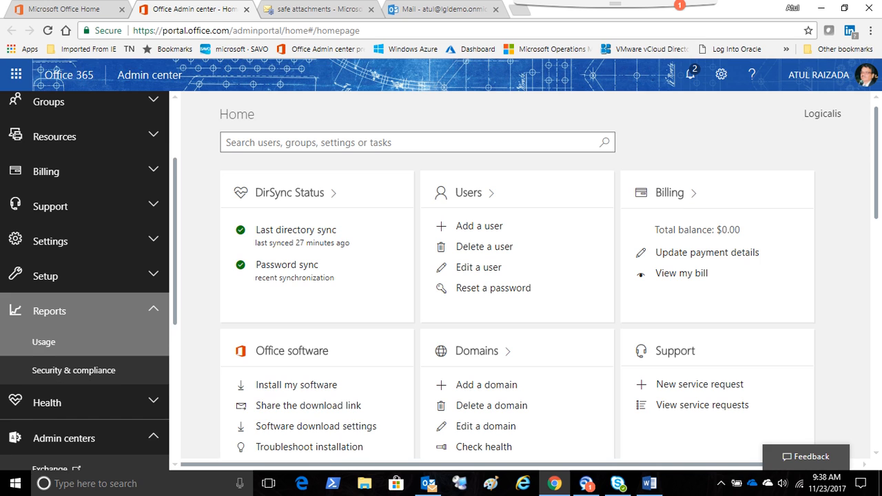
left_click(74, 370)
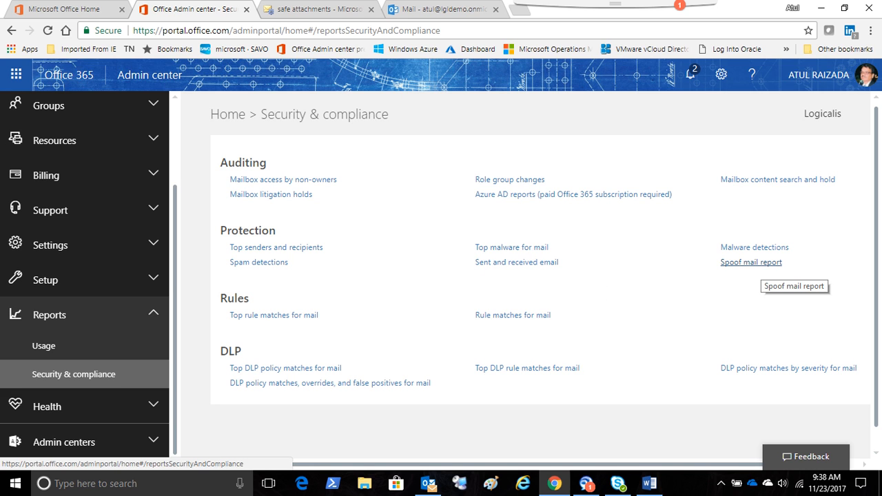
left_click(751, 263)
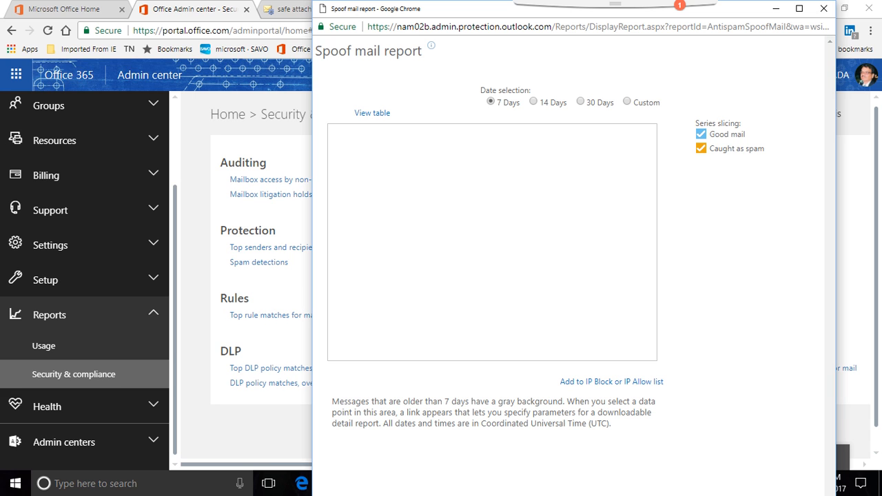
left_click(824, 8)
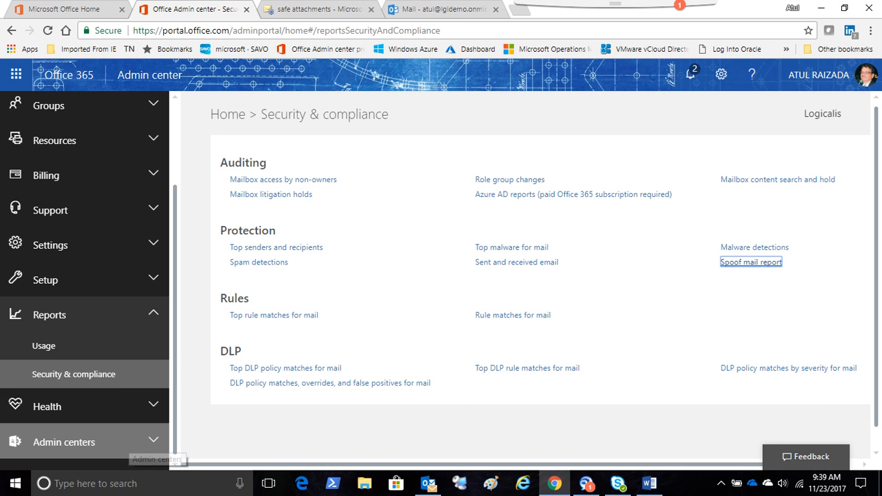
- Open the Security & Compliance admin center, signing in with the lgldemo.onmicrosoft.com account
left_click(175, 444)
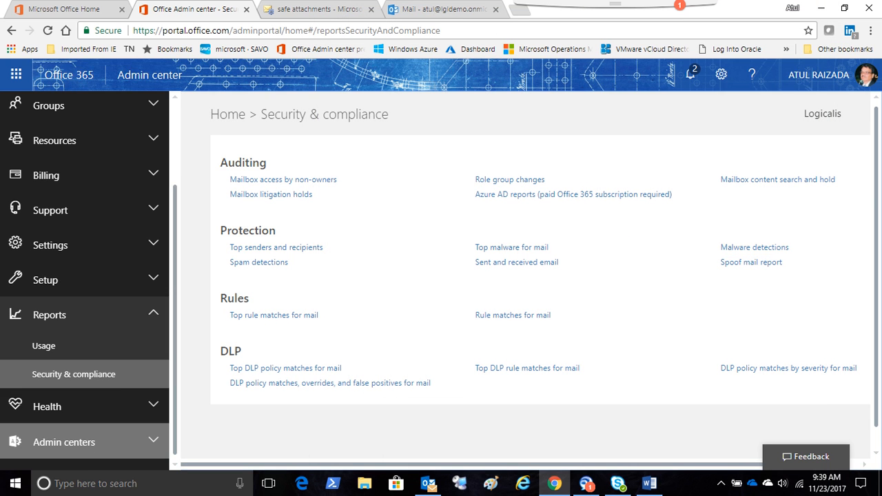
left_click(64, 442)
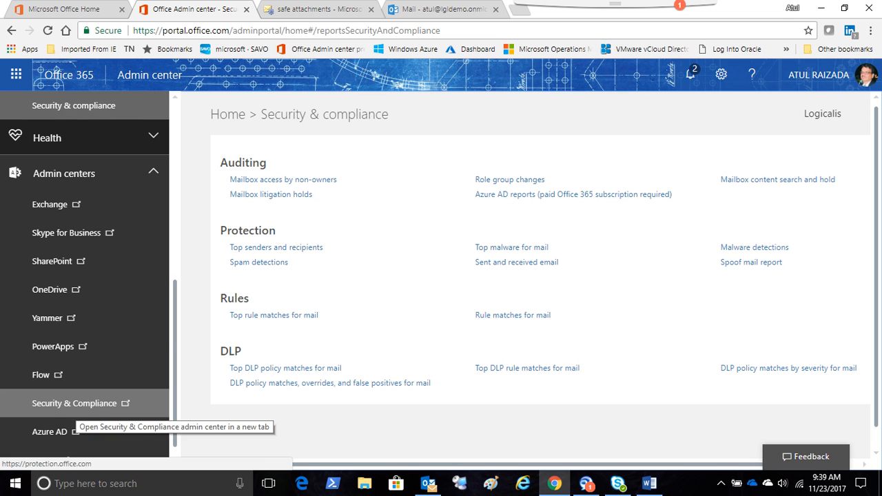
left_click(74, 403)
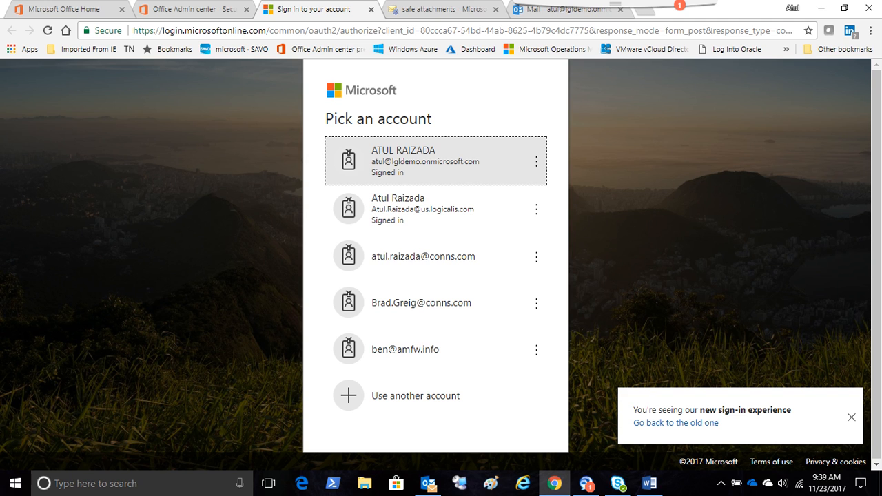
left_click(436, 161)
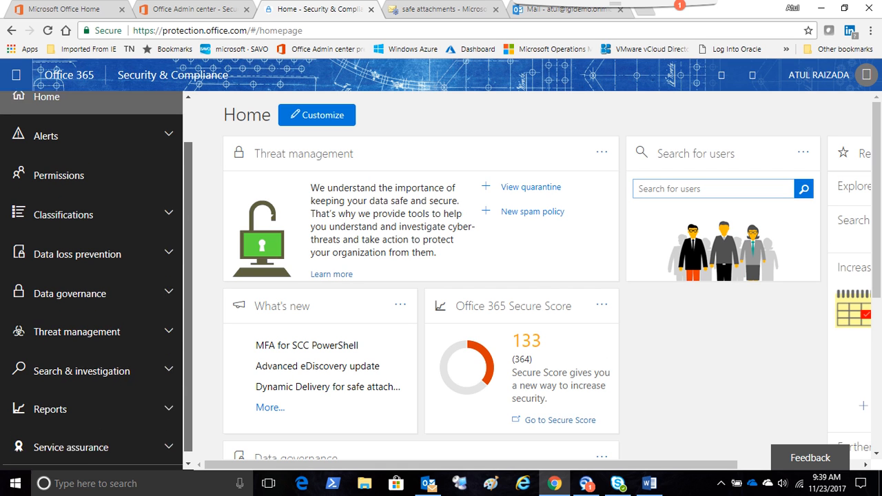
- Open the reports dashboard in Security & Compliance to examine the threat protection and ATP charts
left_click(62, 401)
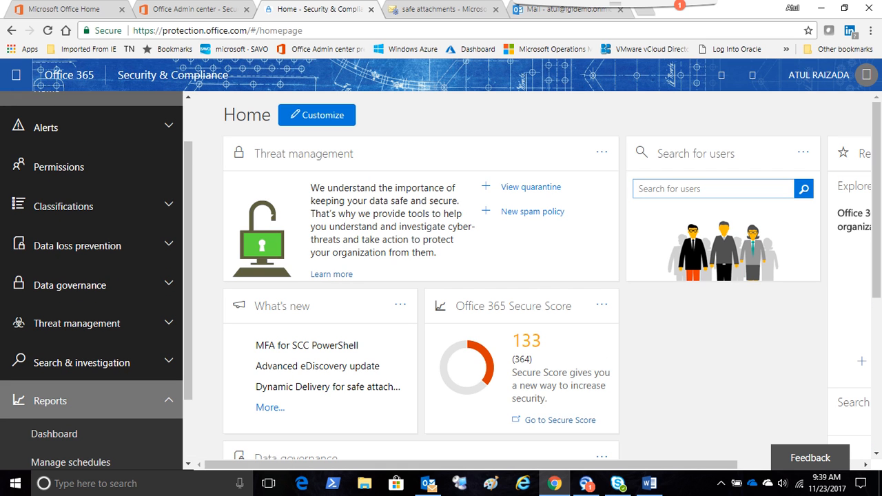
scroll(69, 377, "down", 2)
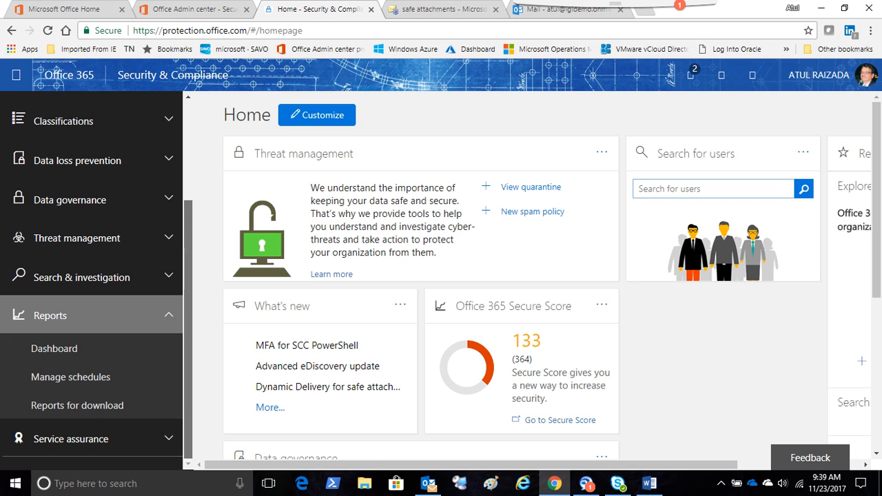
left_click(55, 348)
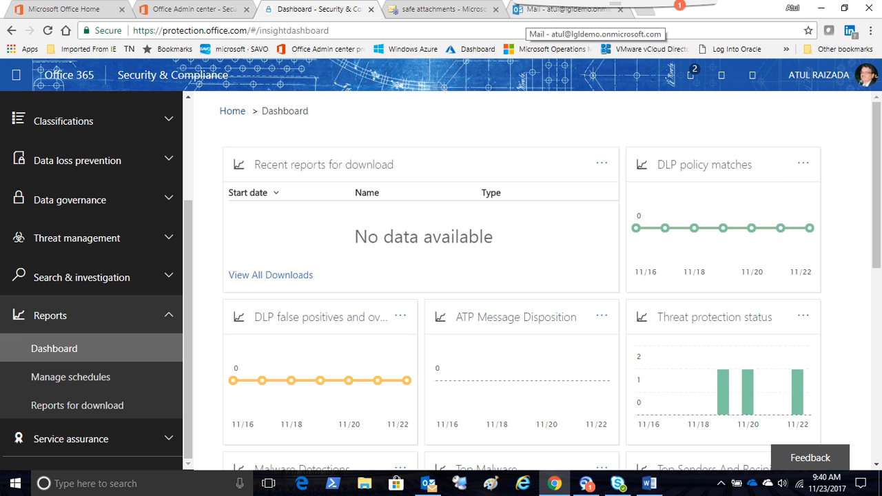
- Download Revised Mortgage Documents.docx from the 9:37 AM New Mortgage Docs email in the Office 365 mailbox and open it in Word
left_click(561, 9)
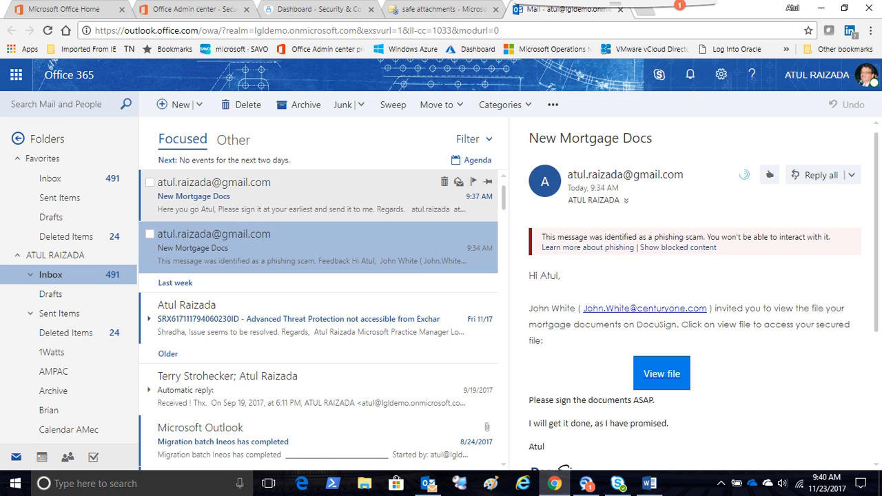
left_click(296, 197)
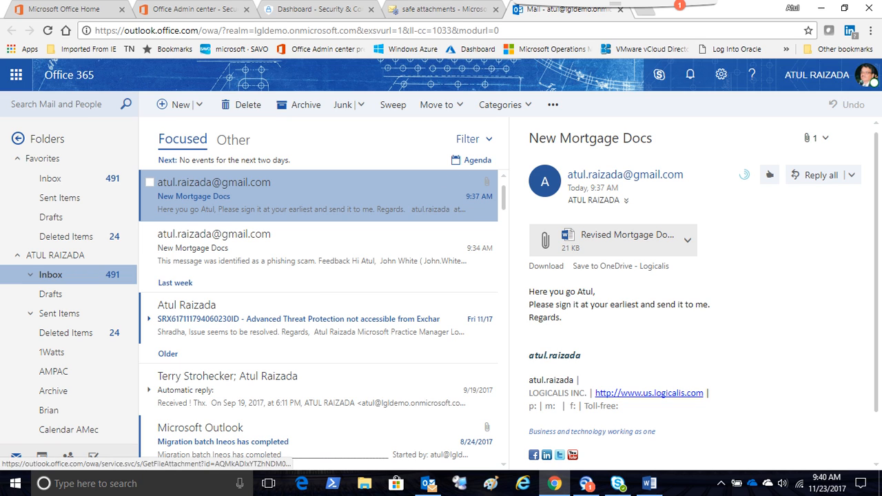
left_click(687, 240)
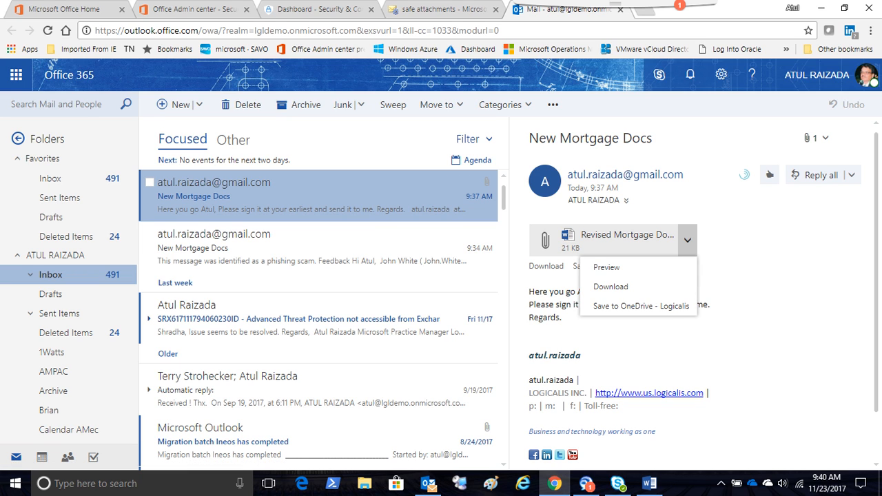
left_click(611, 286)
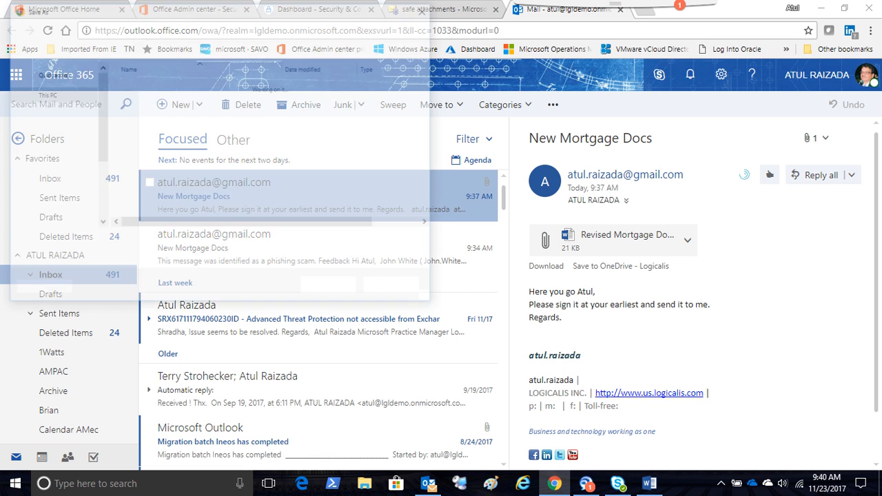
left_click(332, 288)
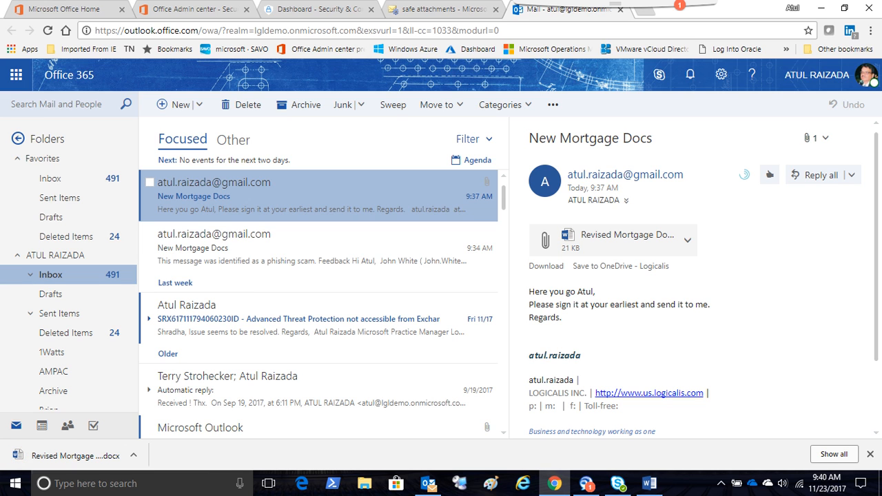
left_click(75, 455)
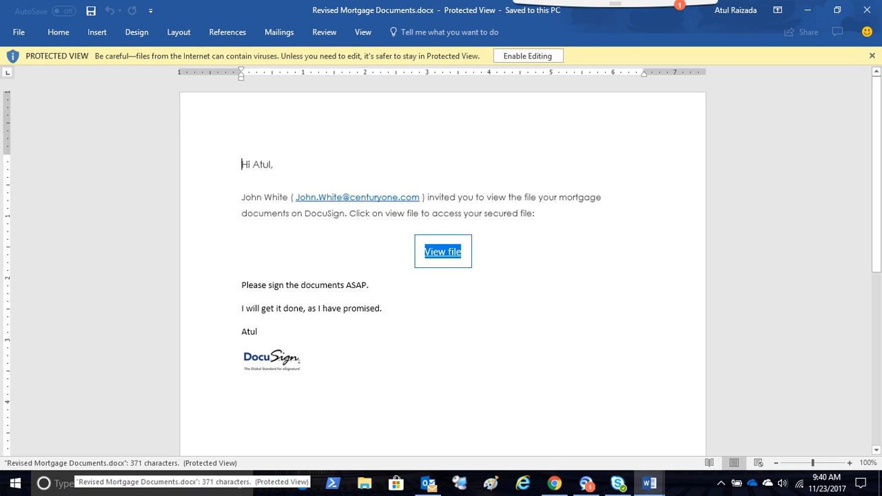
- Follow the View file link in the Word document, allowing the hyperlink in the security notice, to test safe links
mouse_move(443, 252)
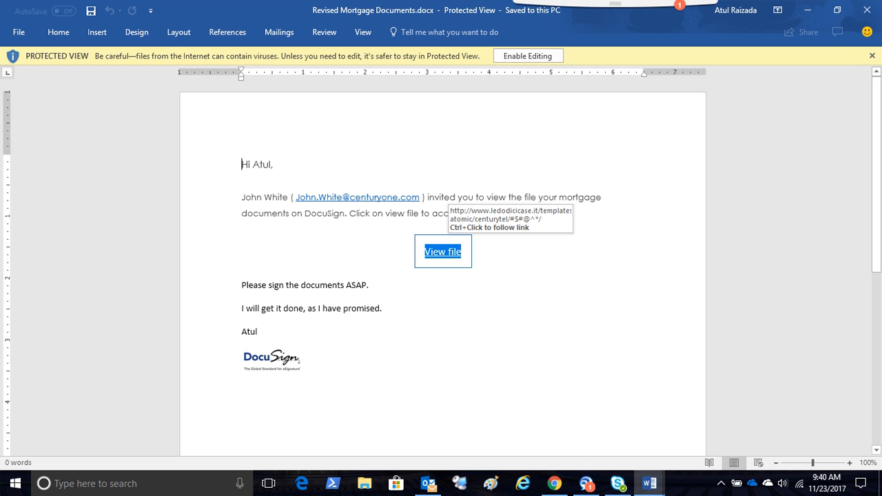
left_click(443, 251, "ctrl")
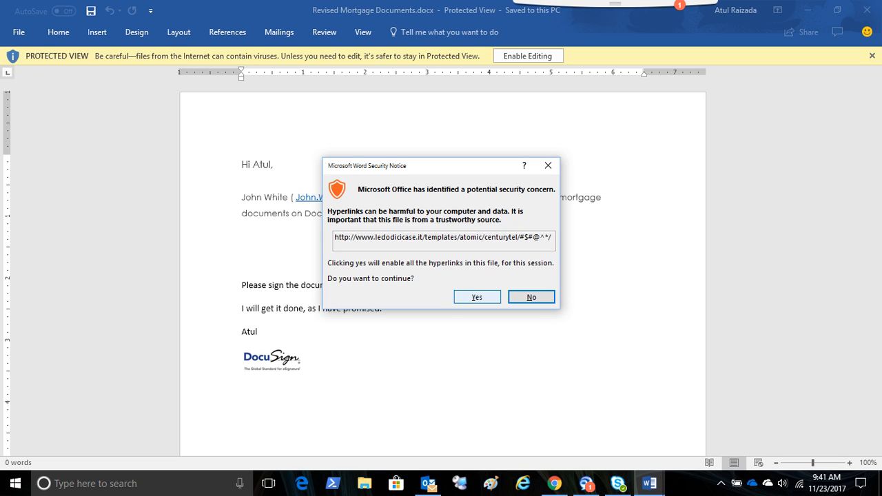
left_click(476, 297)
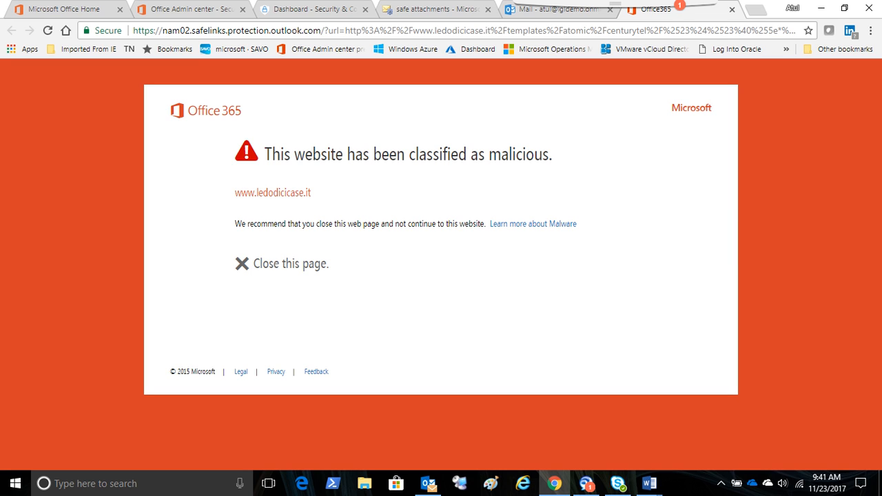
- Highlight the website address on the Office 365 page that opened, and close both that page and the mailbox
left_click_drag(312, 193, 235, 193)
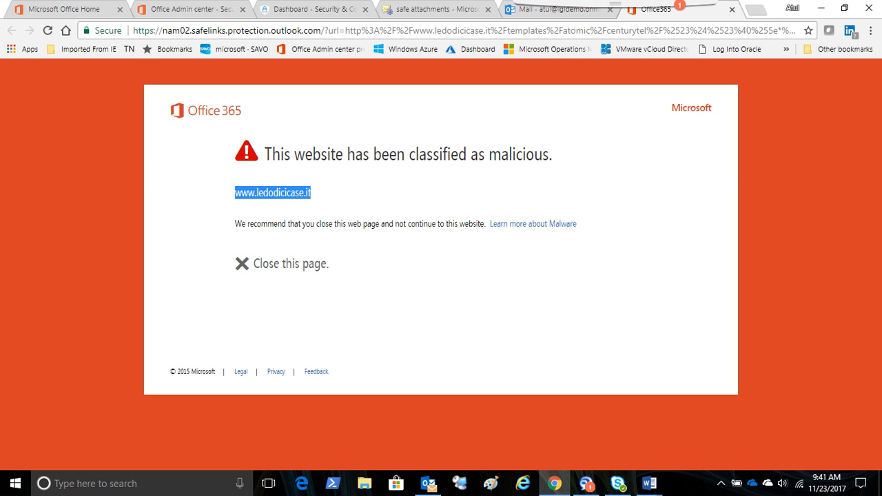
left_click(732, 9)
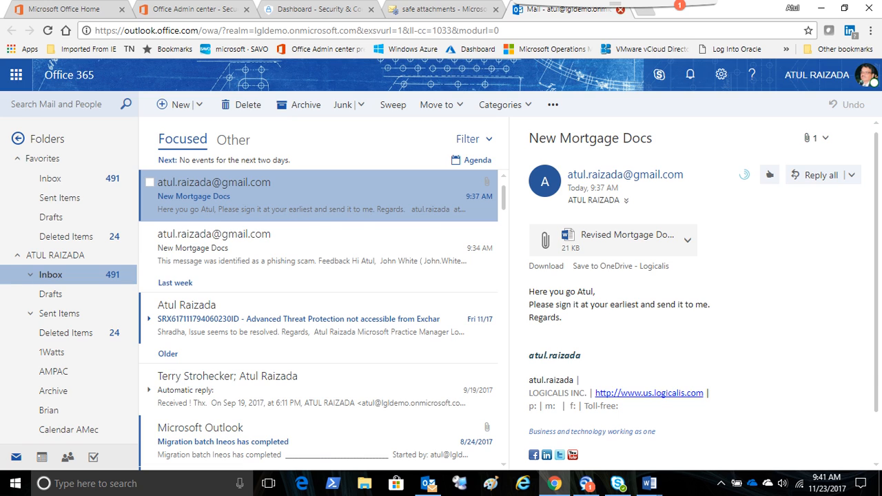
left_click(619, 9)
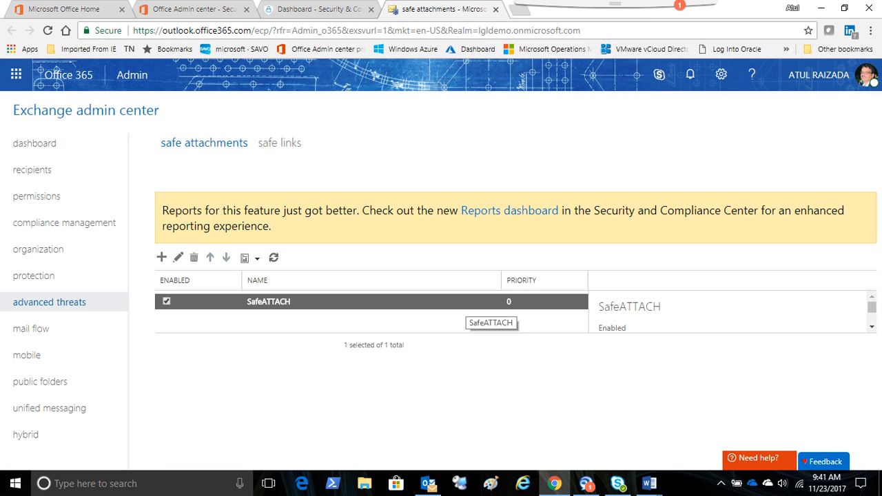